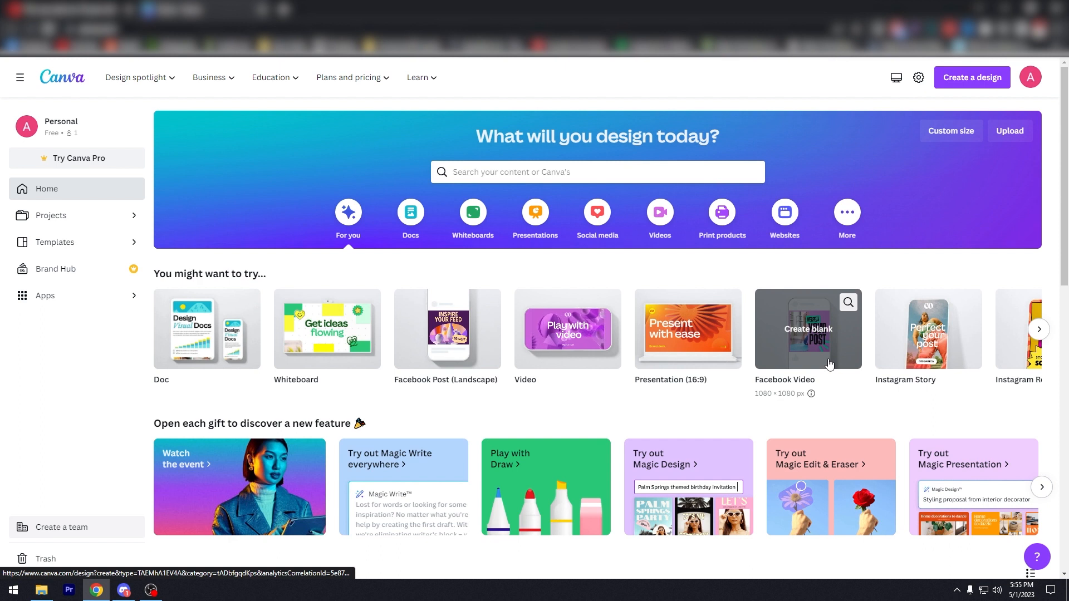
pyautogui.click(1039, 330)
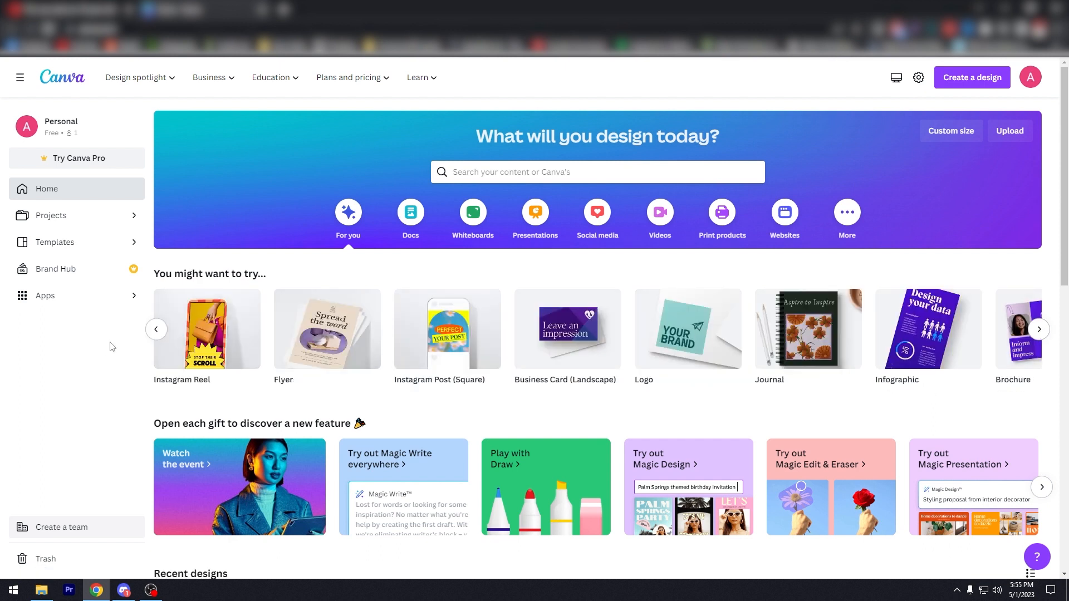
pyautogui.click(156, 329)
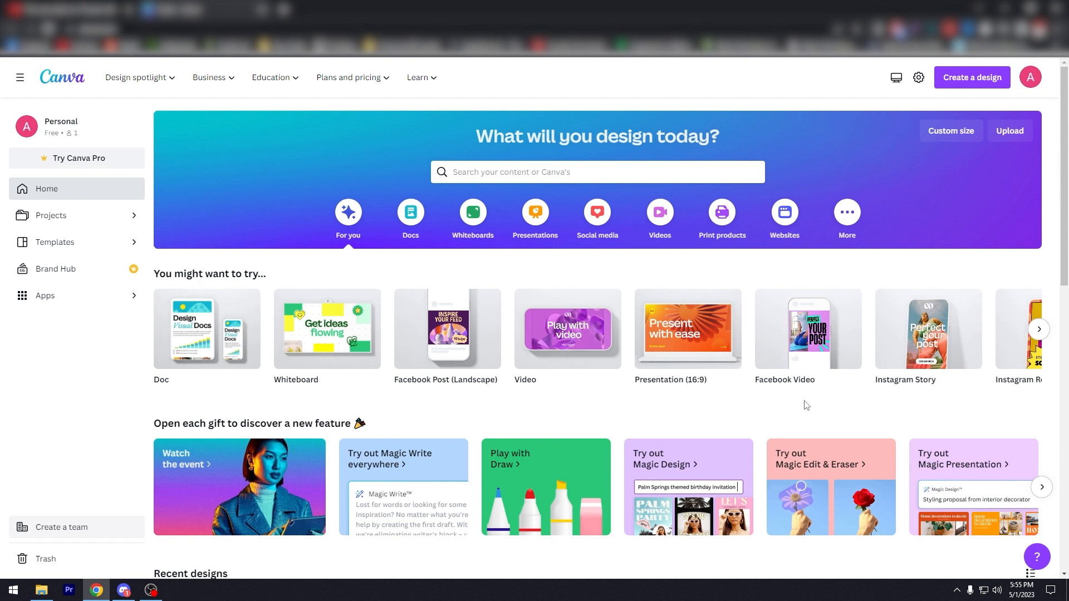
pyautogui.scroll(-6, 186, 407)
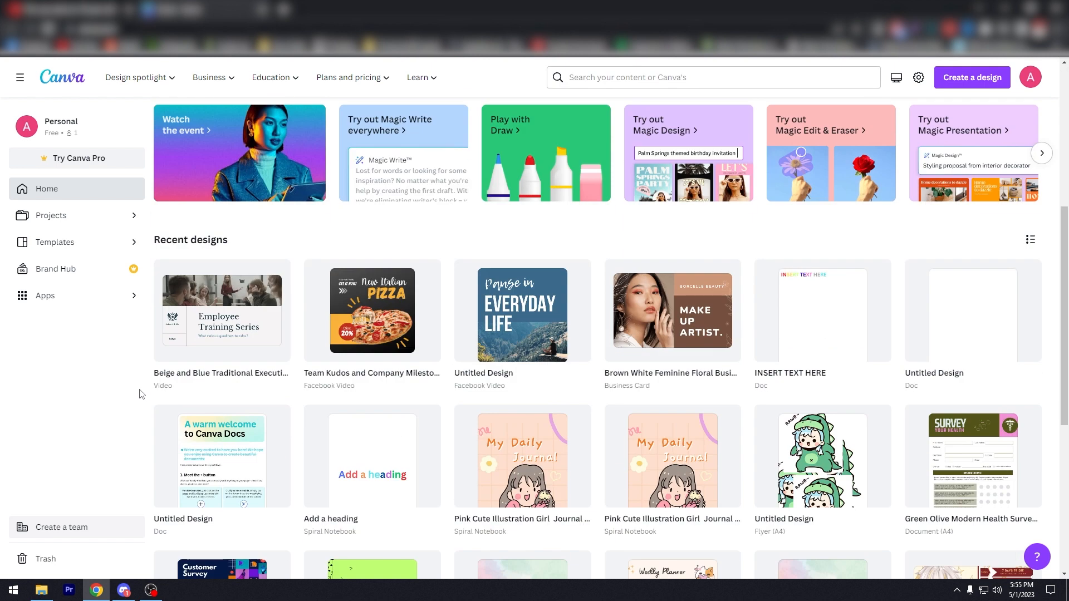
pyautogui.scroll(6, 141, 393)
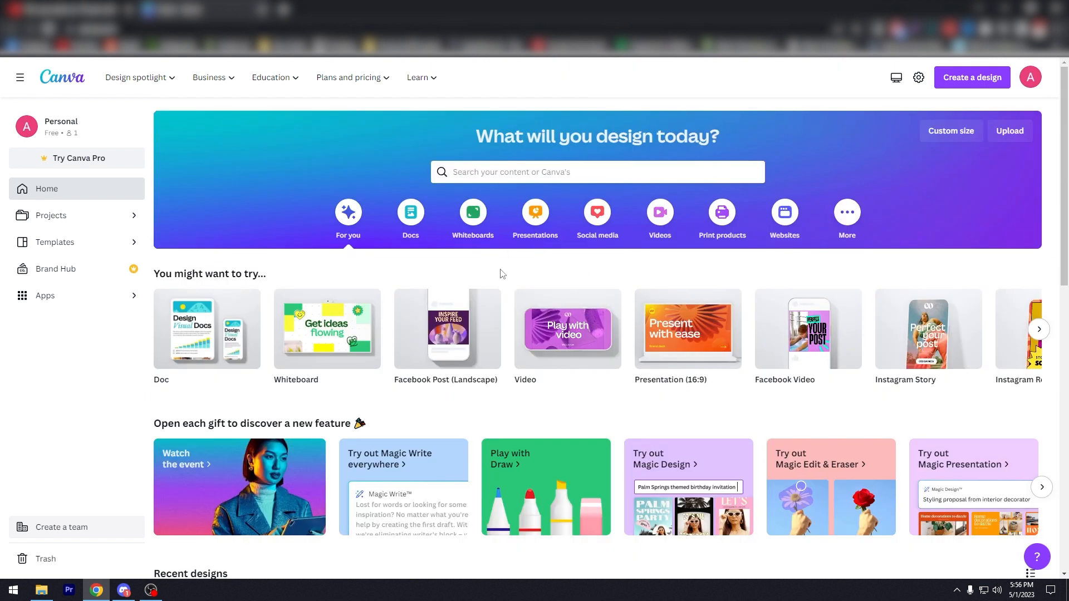
# Search the templates for "FACEBOOK POST"
pyautogui.click(546, 168)
pyautogui.write('FACE')
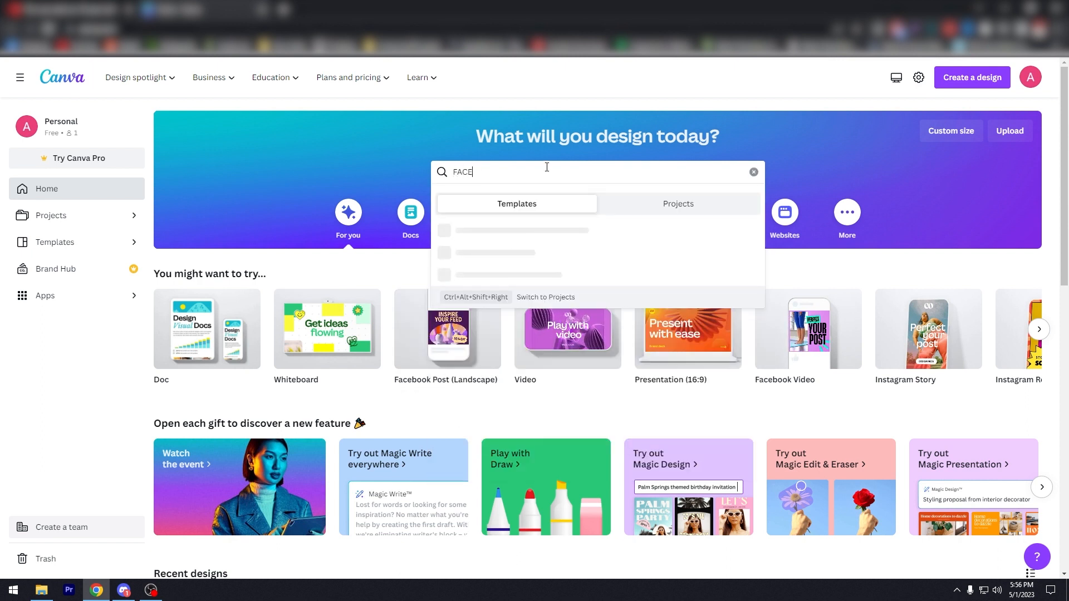
pyautogui.write('BOOK')
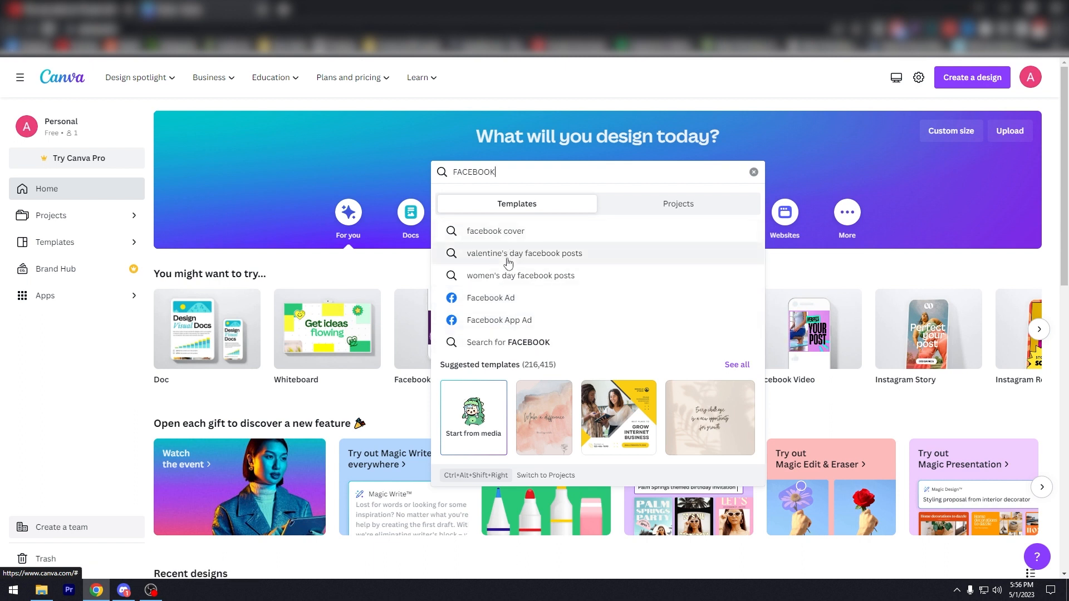
pyautogui.write('POST')
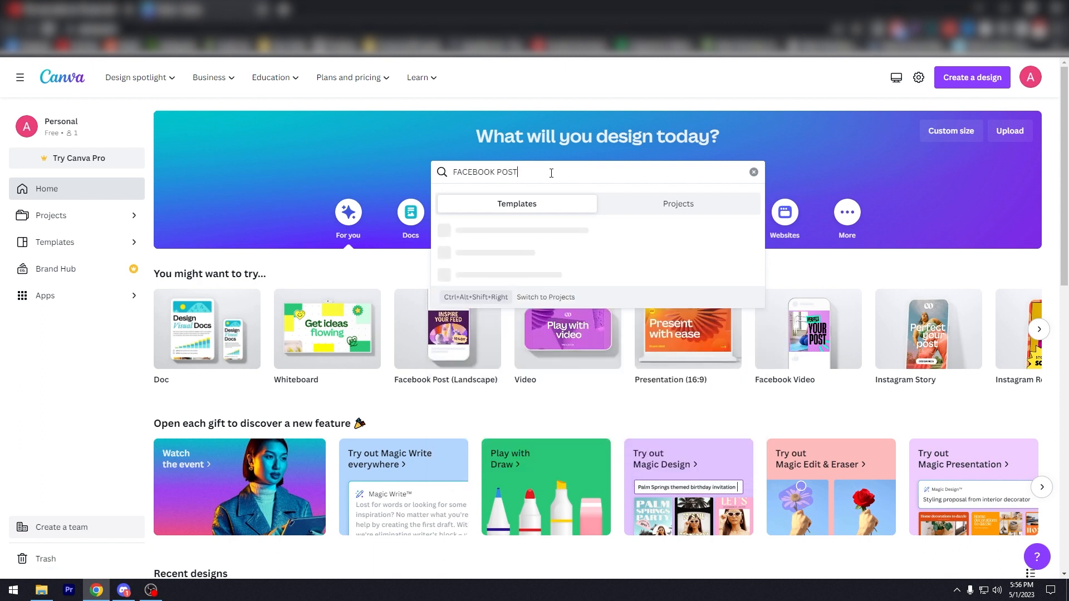
pyautogui.press('Return')
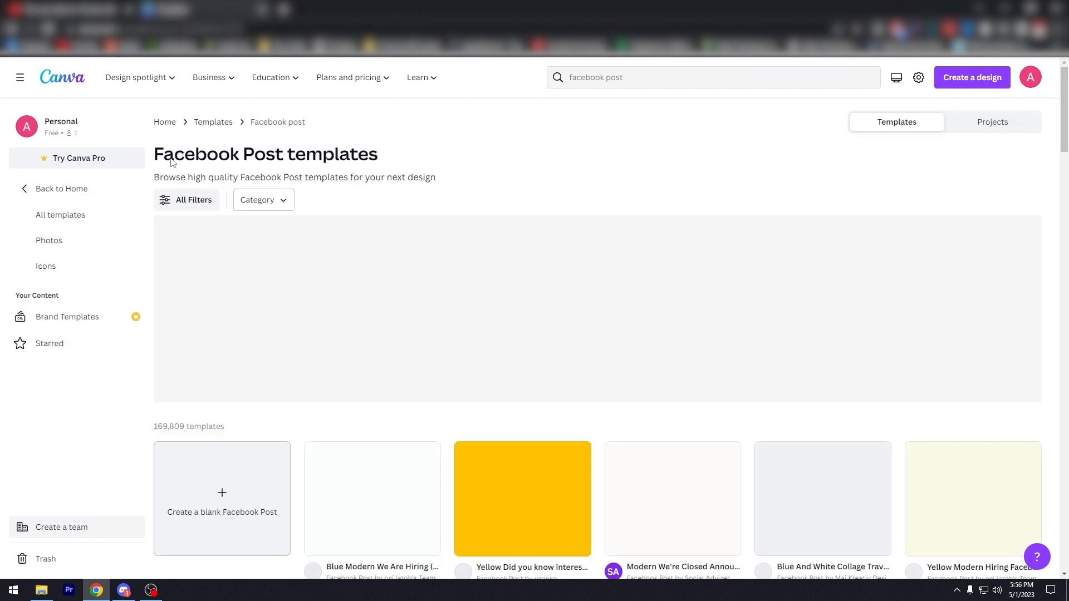
# Open the Violet and Brown Modern Furniture Minimalist Facebook Post template for customizing
pyautogui.scroll(-2, 490, 153)
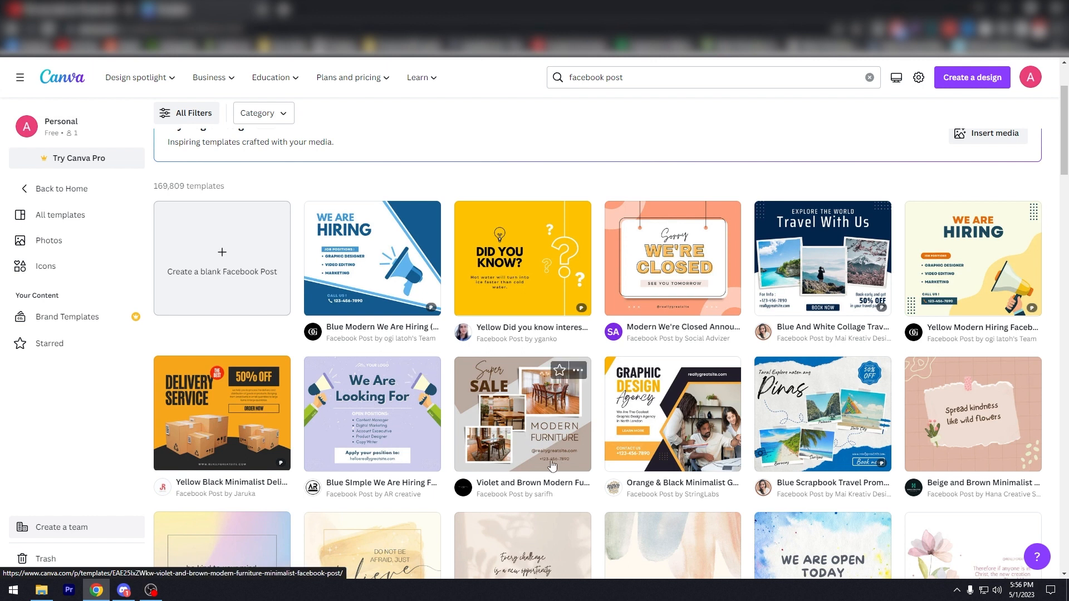
pyautogui.click(535, 449)
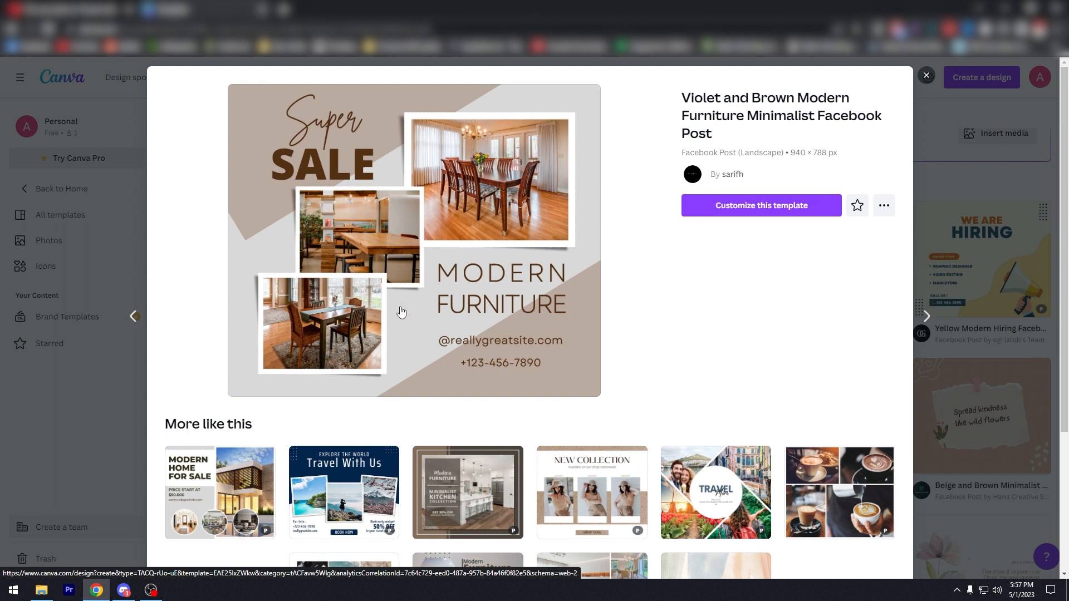
pyautogui.click(741, 207)
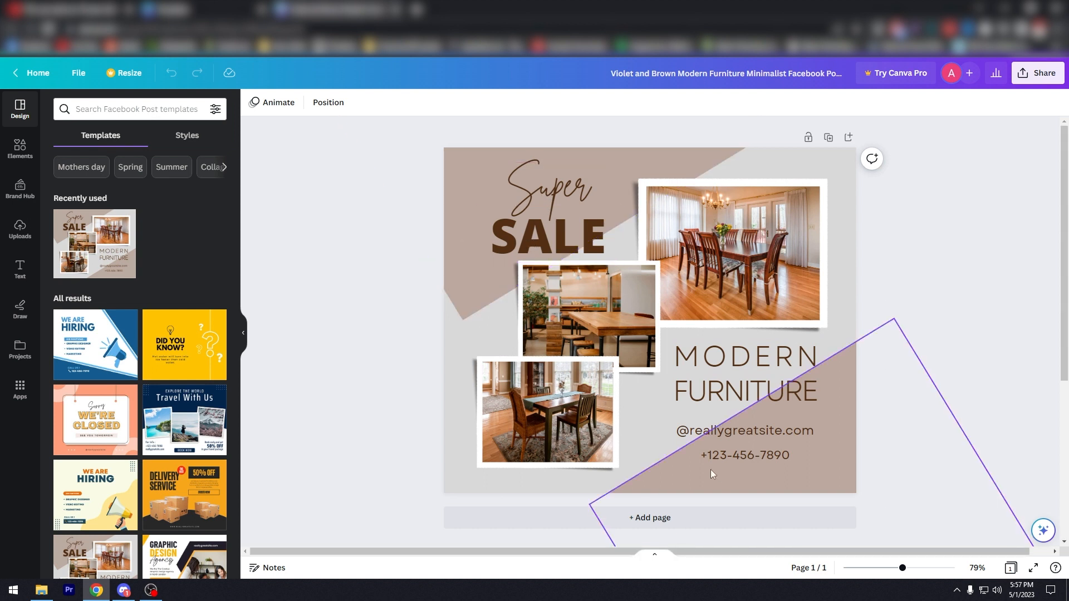
pyautogui.moveTo(480, 292); pyautogui.dragTo(461, 295)
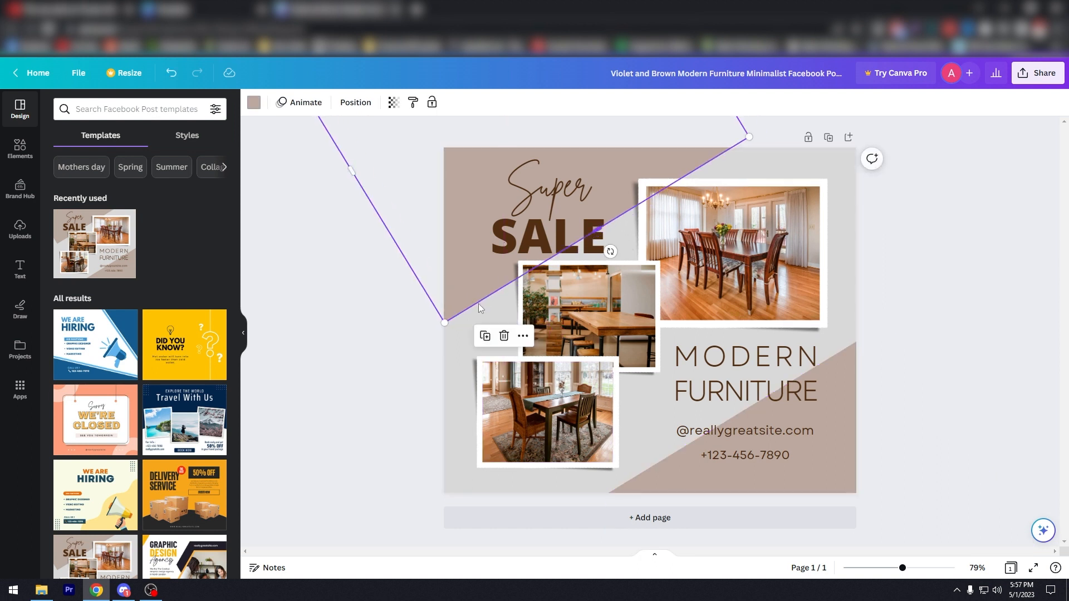
pyautogui.hotkey('ctrl', 'z')
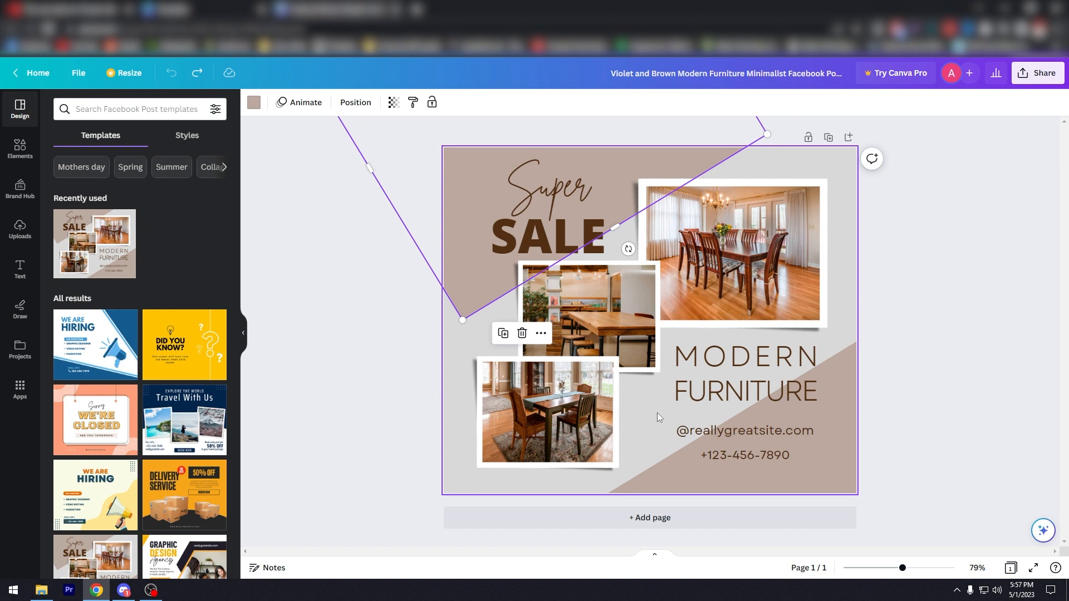
pyautogui.click(450, 390)
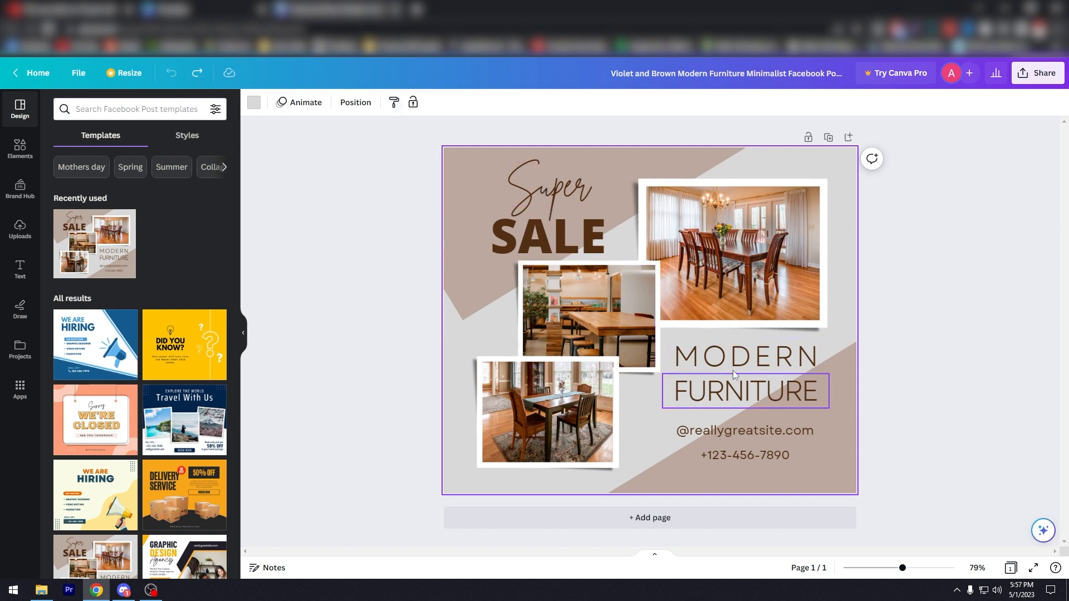
# Replace the heading word "MODERN" with "ALICE'S" and extend the line below it to "FURNITURE STORE"
pyautogui.doubleClick(695, 358)
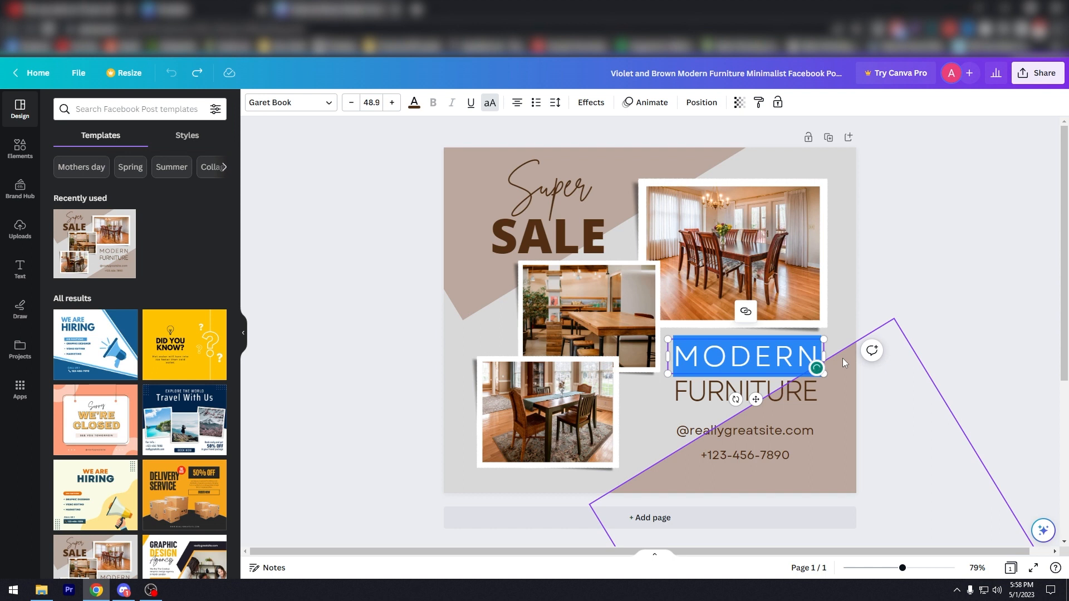
pyautogui.write("ALICE'S")
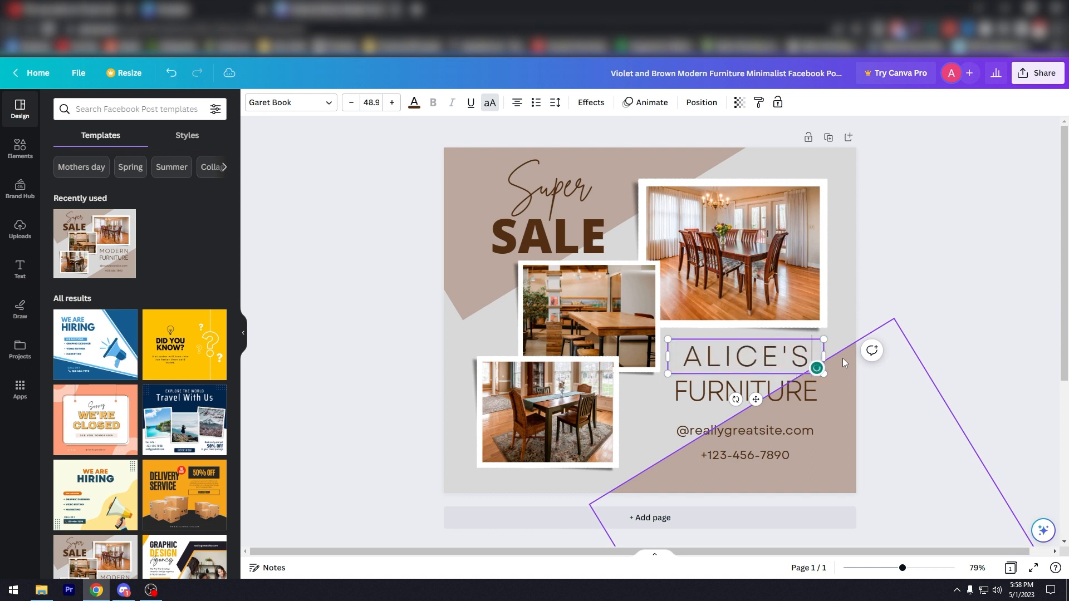
pyautogui.doubleClick(710, 387)
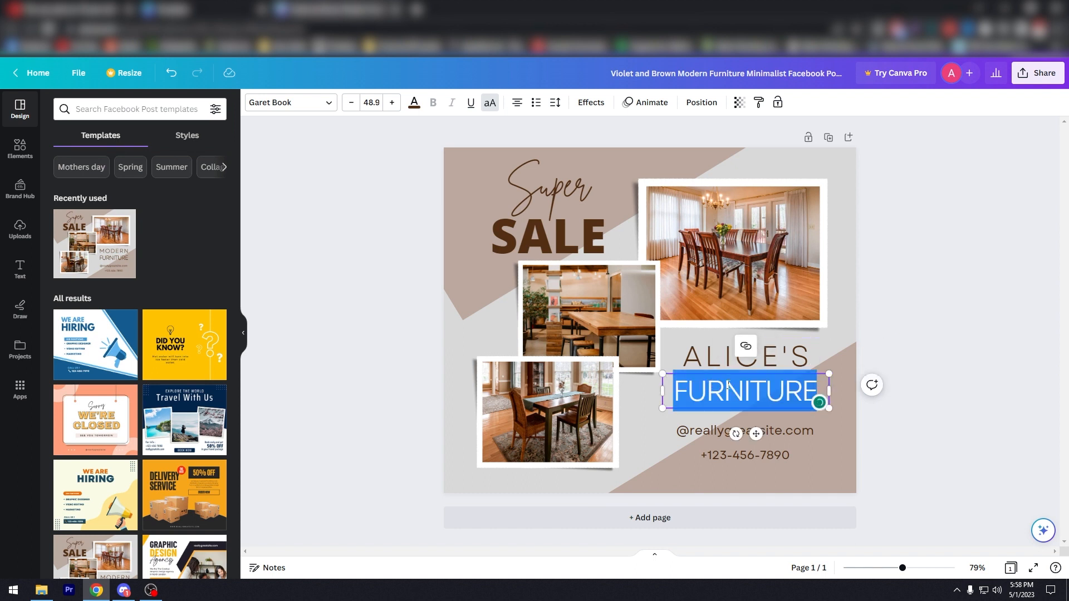
pyautogui.press('End')
pyautogui.write('STORE')
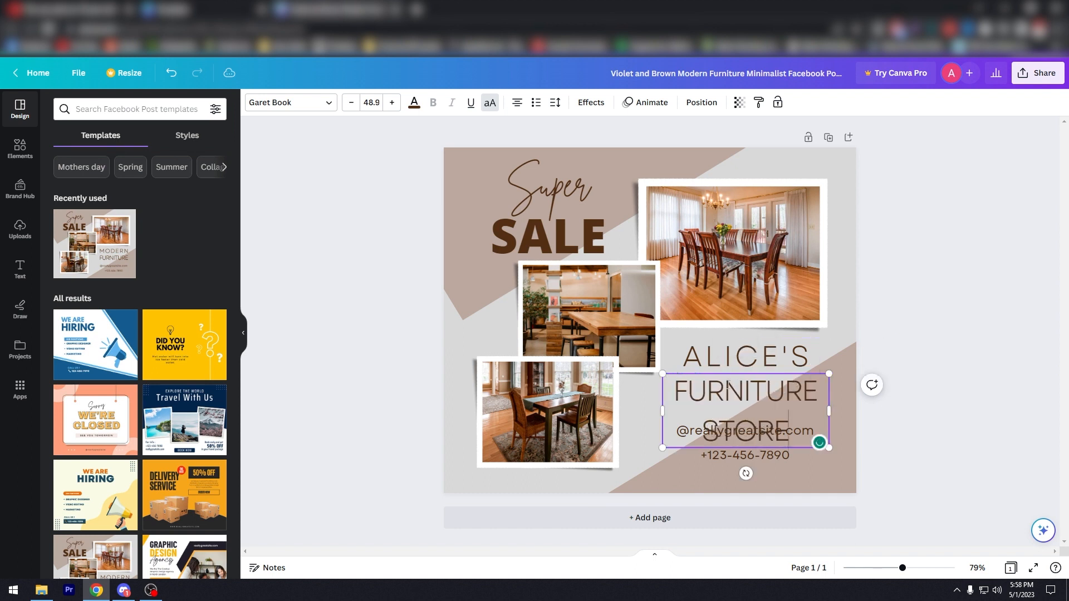
# Reduce the font size of the whole "FURNITURE STORE" text to 40.9
pyautogui.hotkey('ctrl', 'a')
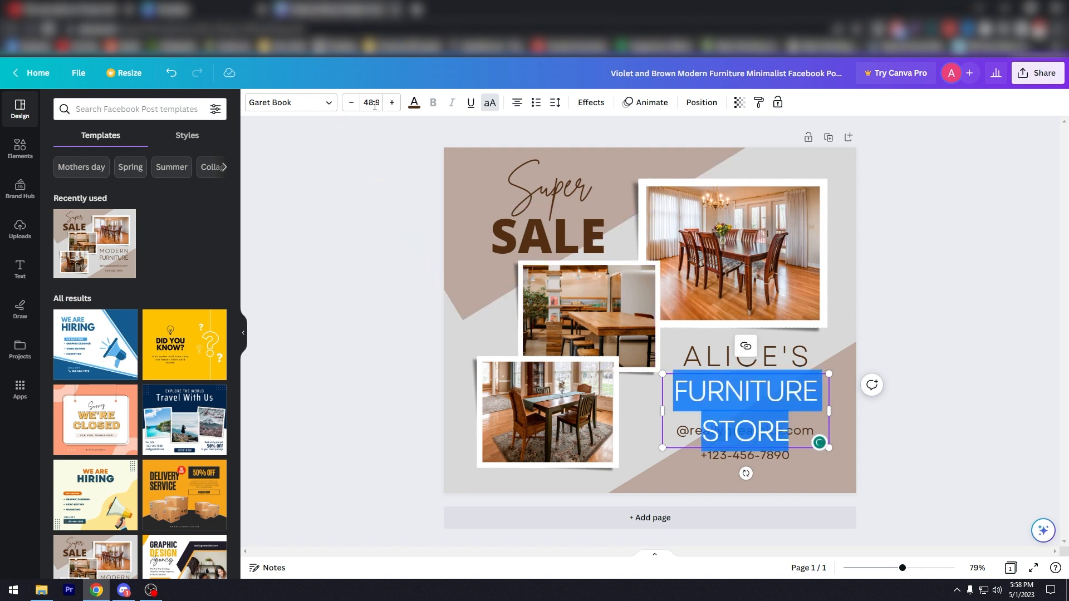
pyautogui.click(351, 103)
pyautogui.click(352, 103)
pyautogui.click(351, 103)
pyautogui.click(351, 103)
pyautogui.click(351, 103)
pyautogui.click(352, 103)
pyautogui.click(351, 103)
pyautogui.click(352, 103)
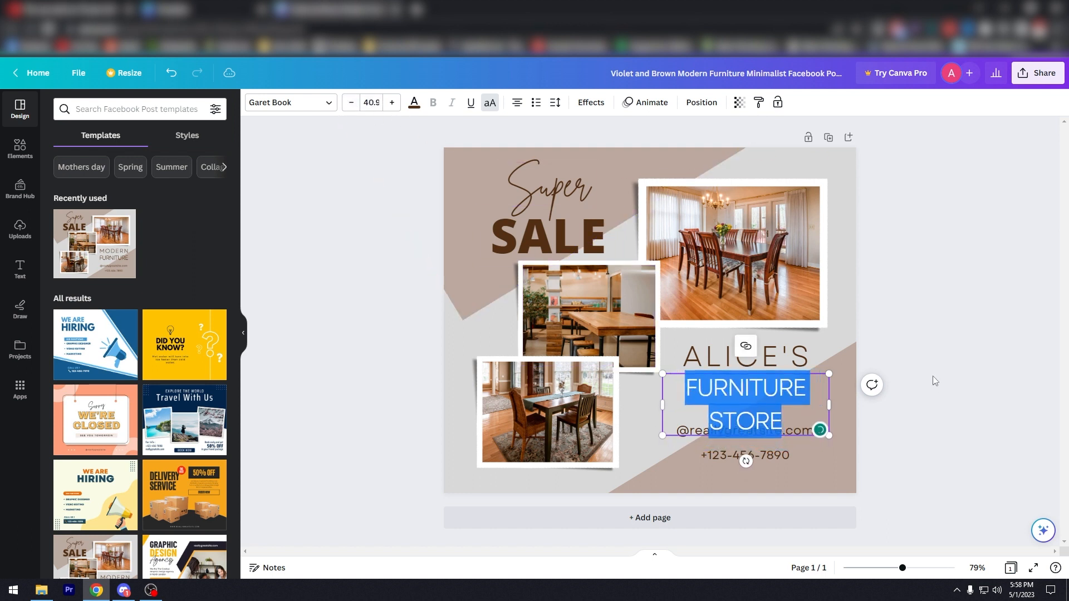
# Widen the "FURNITURE STORE" text box so it fits on one line and shift it slightly left under "ALICE'S"
pyautogui.moveTo(833, 407); pyautogui.dragTo(872, 406)
pyautogui.click(751, 397)
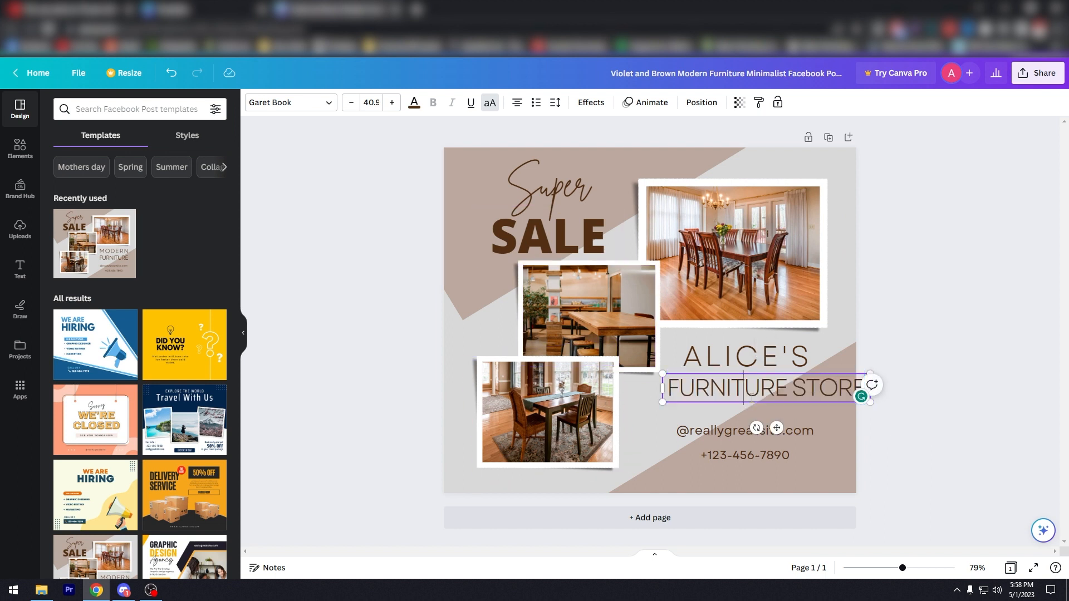
pyautogui.moveTo(751, 404); pyautogui.dragTo(735, 404)
# Set the font size of the whole "FURNITURE STORE" line to 35
pyautogui.doubleClick(743, 390)
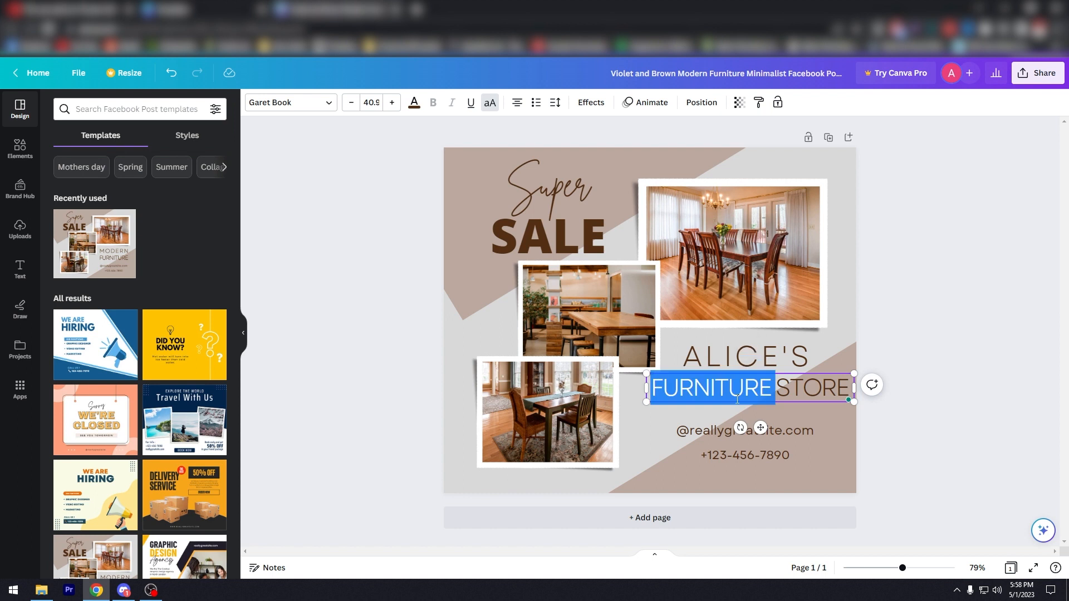
pyautogui.tripleClick(743, 390)
pyautogui.click(367, 102)
pyautogui.click(372, 103)
pyautogui.write('3-4')
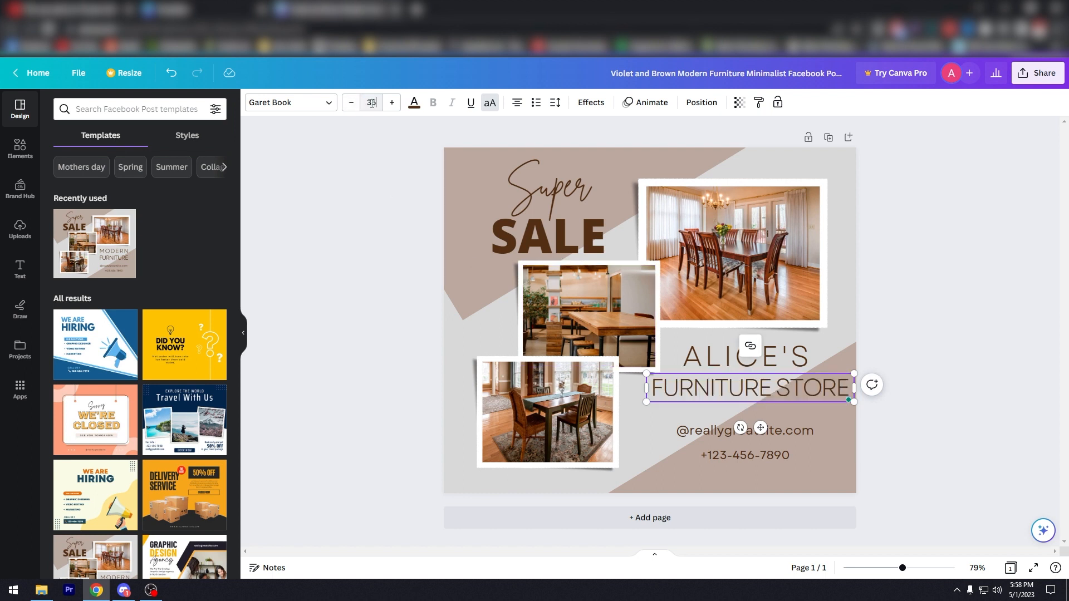
pyautogui.write('5')
pyautogui.press('Return')
pyautogui.click(634, 426)
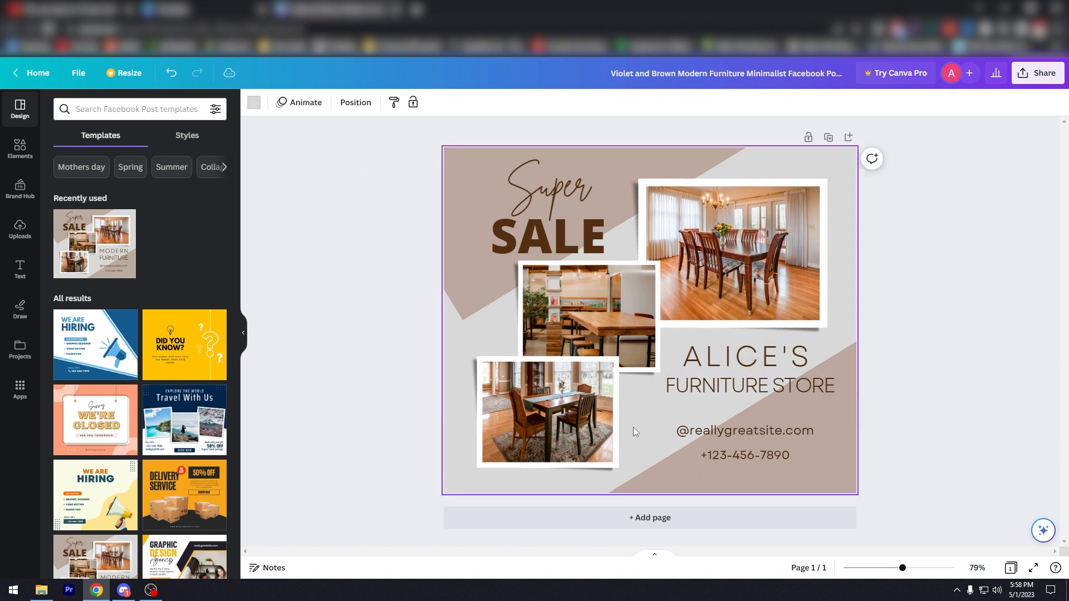
# Replace the placeholder website text above the phone number with "alicefurniture.com"
pyautogui.click(690, 432)
pyautogui.click(692, 432)
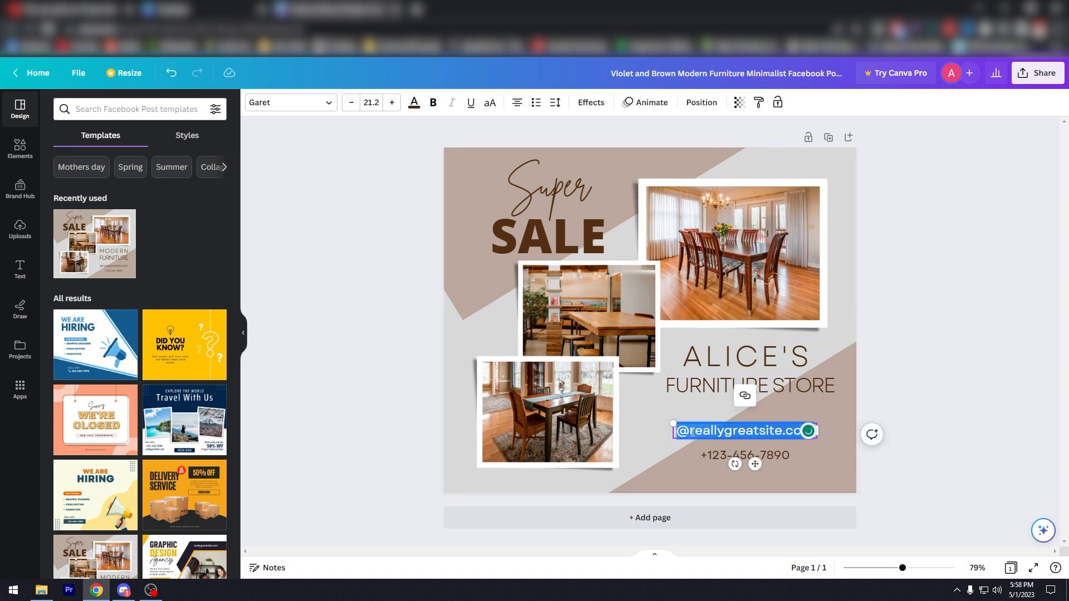
pyautogui.write('A')
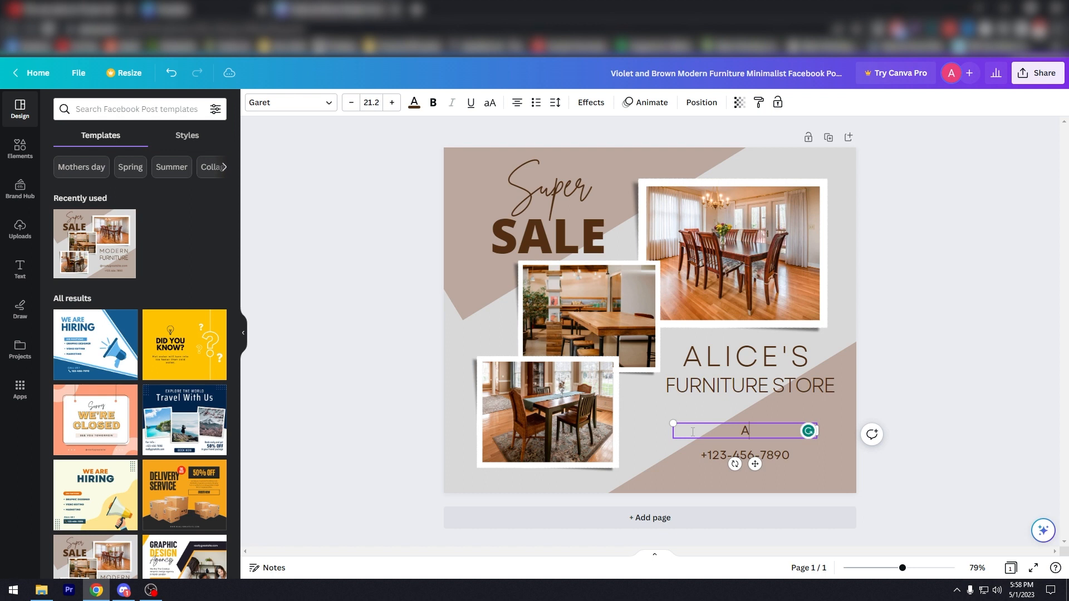
pyautogui.write('licefurniture.com')
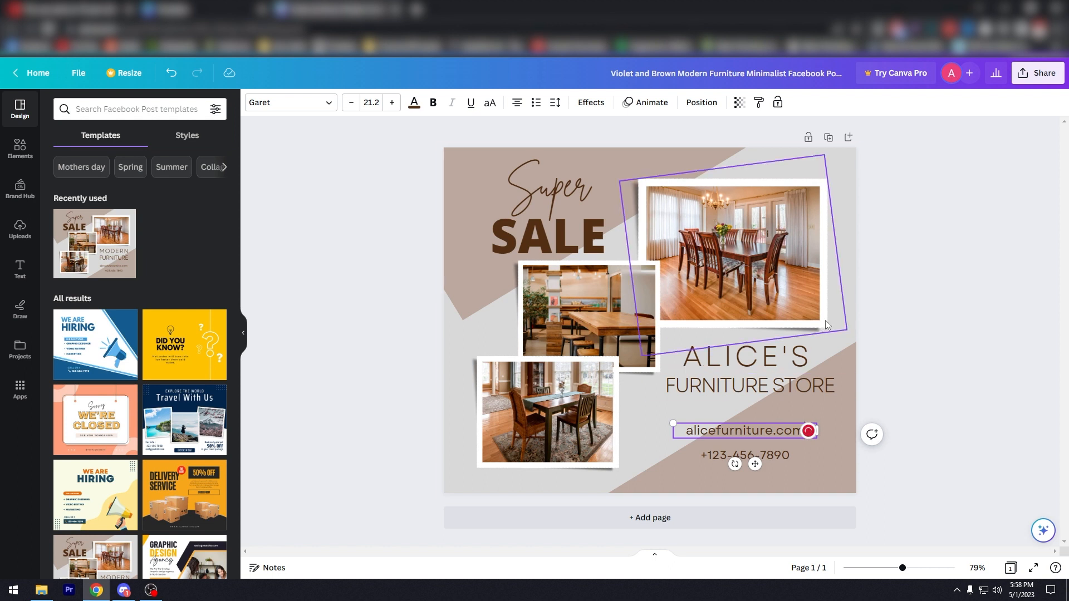
pyautogui.click(707, 456)
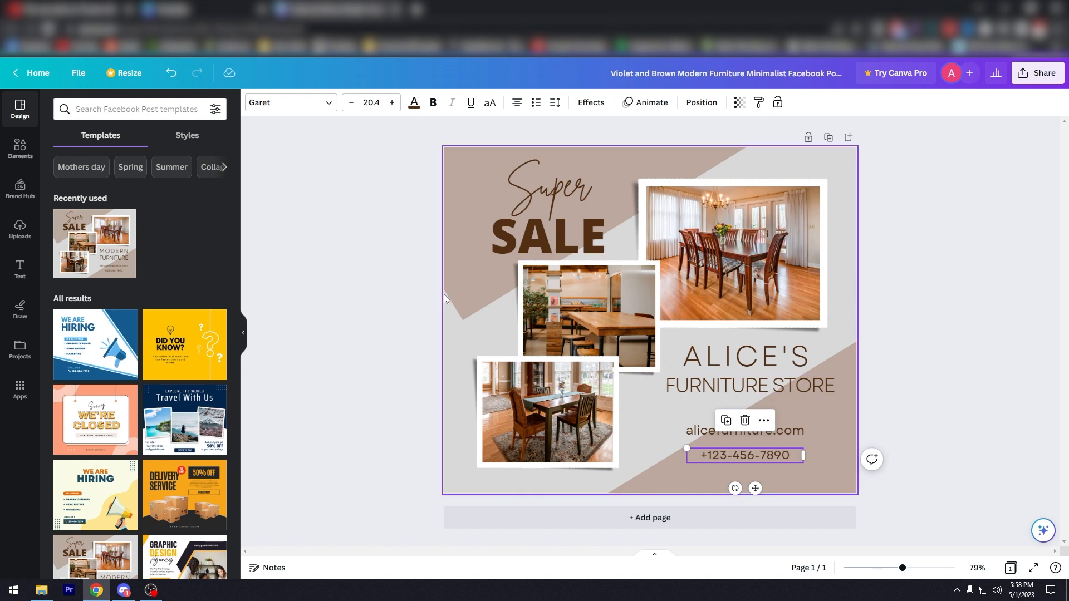
# Recolor both brown diagonal background shapes with the light coral red from the default solid colors
pyautogui.click(470, 289)
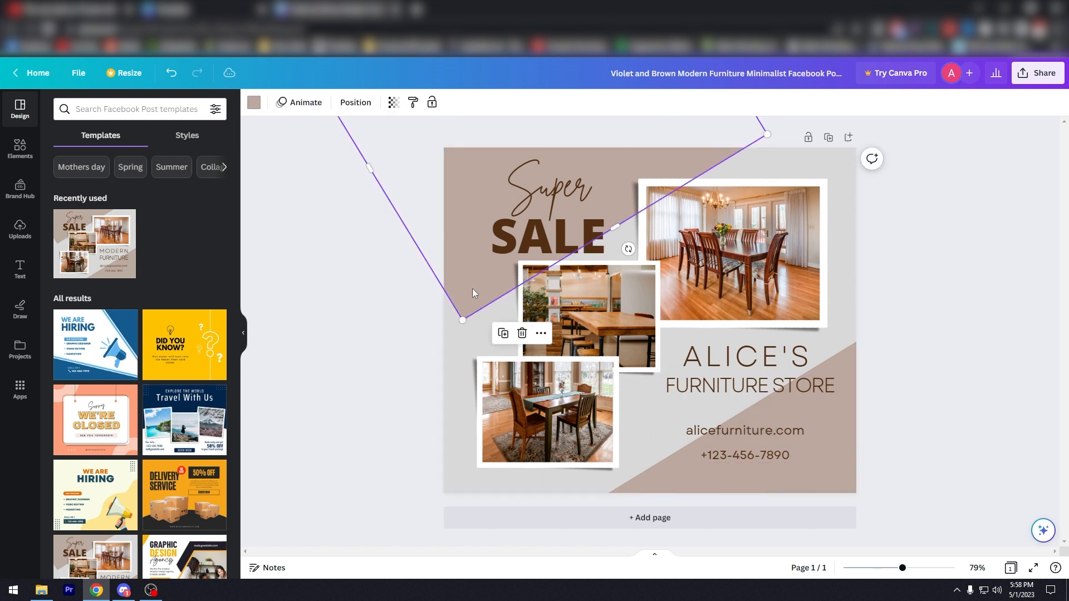
pyautogui.click(258, 110)
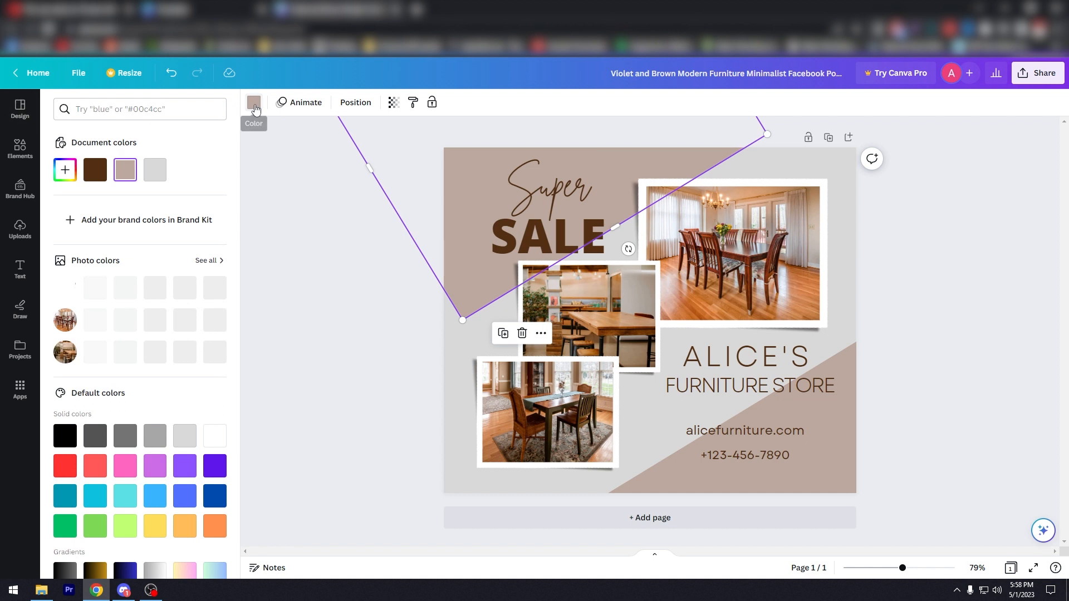
pyautogui.scroll(-2, 203, 490)
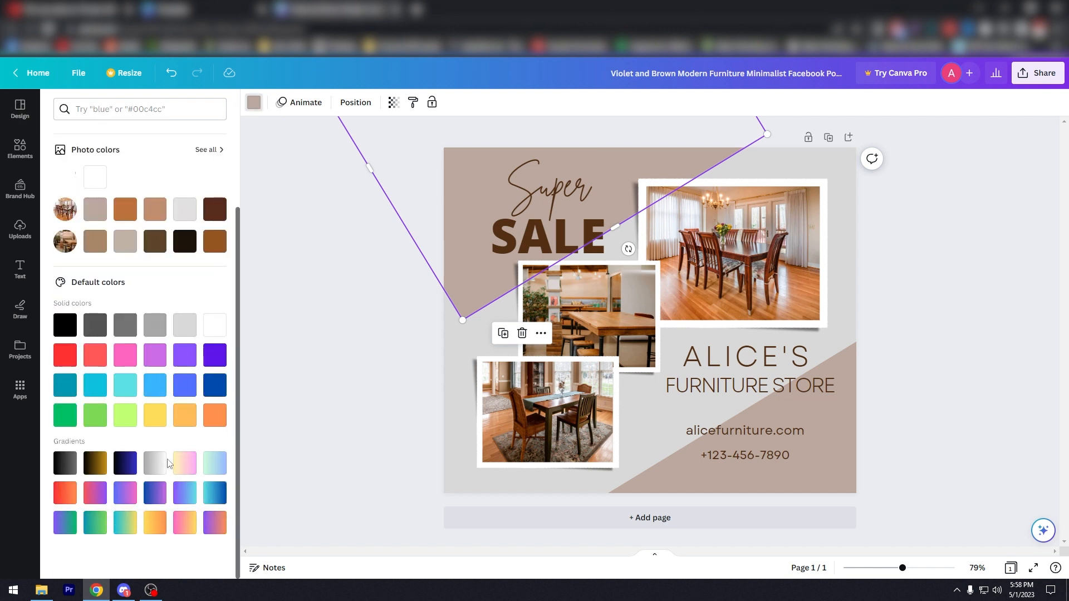
pyautogui.click(96, 357)
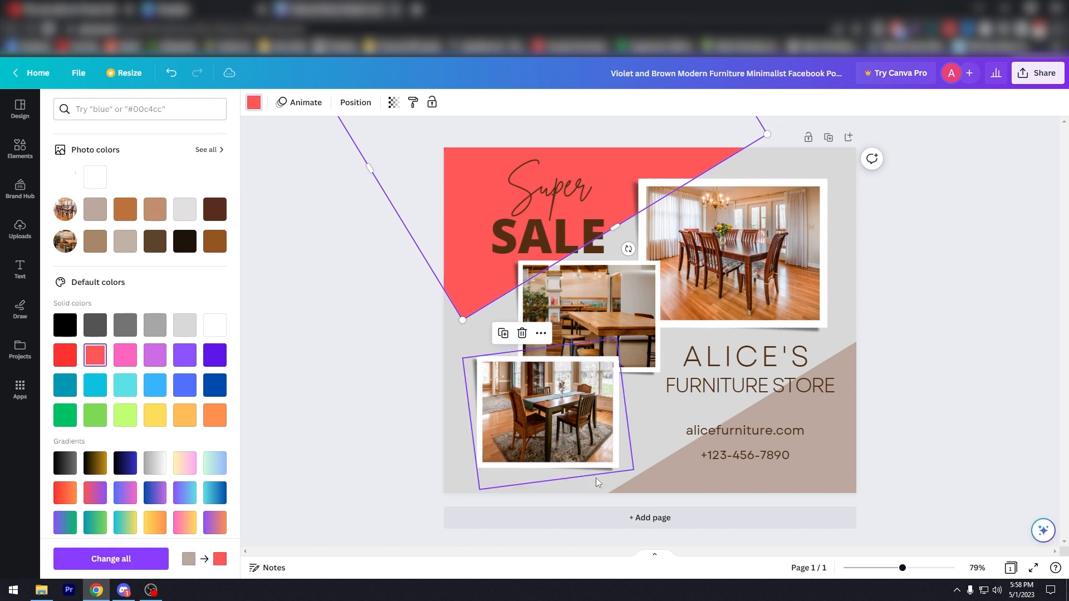
pyautogui.click(660, 486)
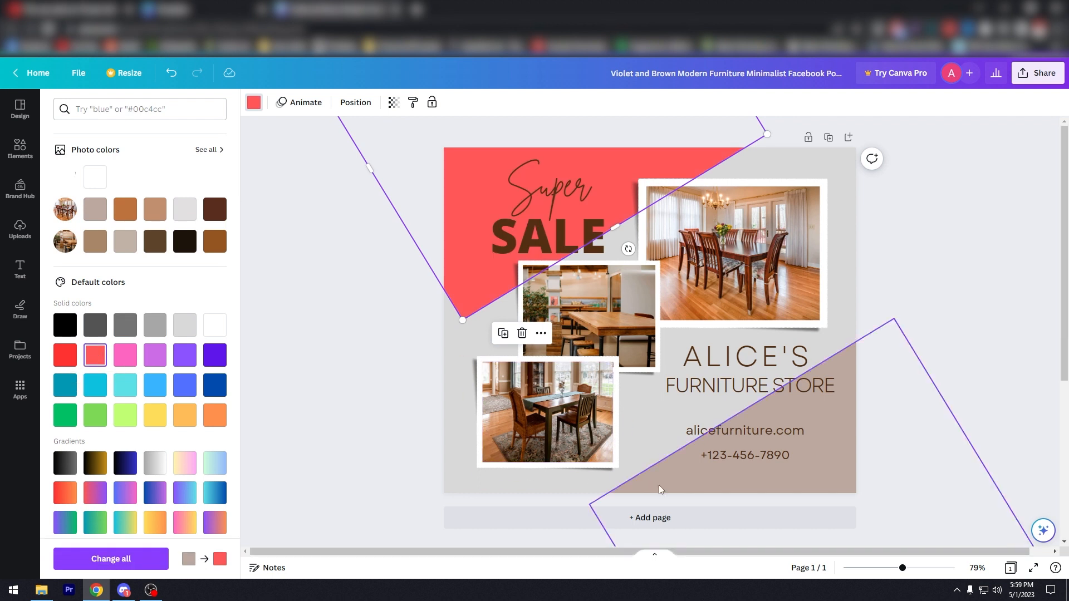
pyautogui.click(96, 356)
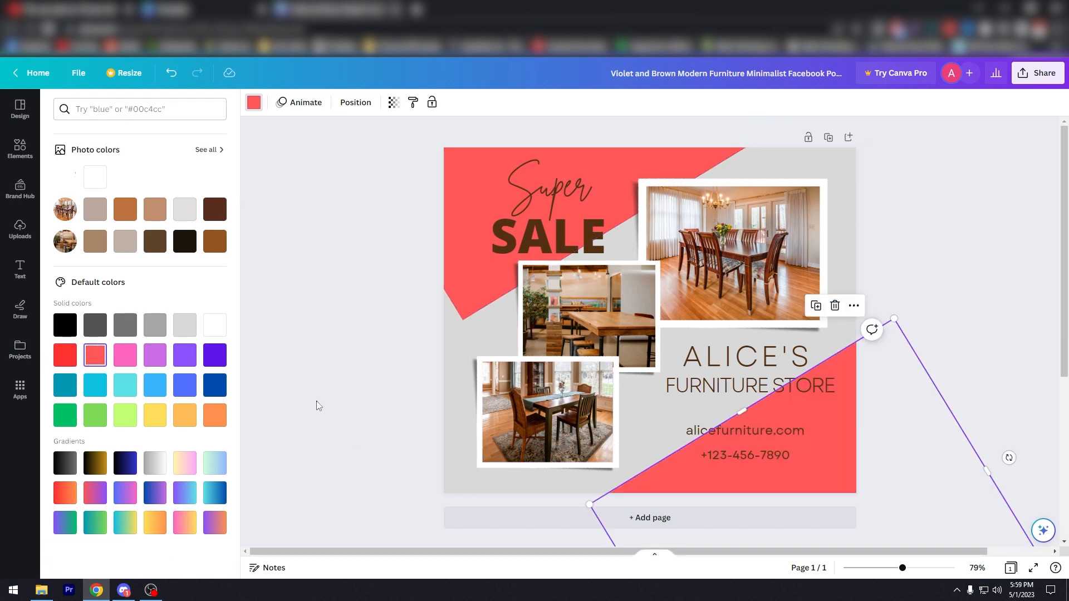
pyautogui.click(316, 401)
pyautogui.click(316, 320)
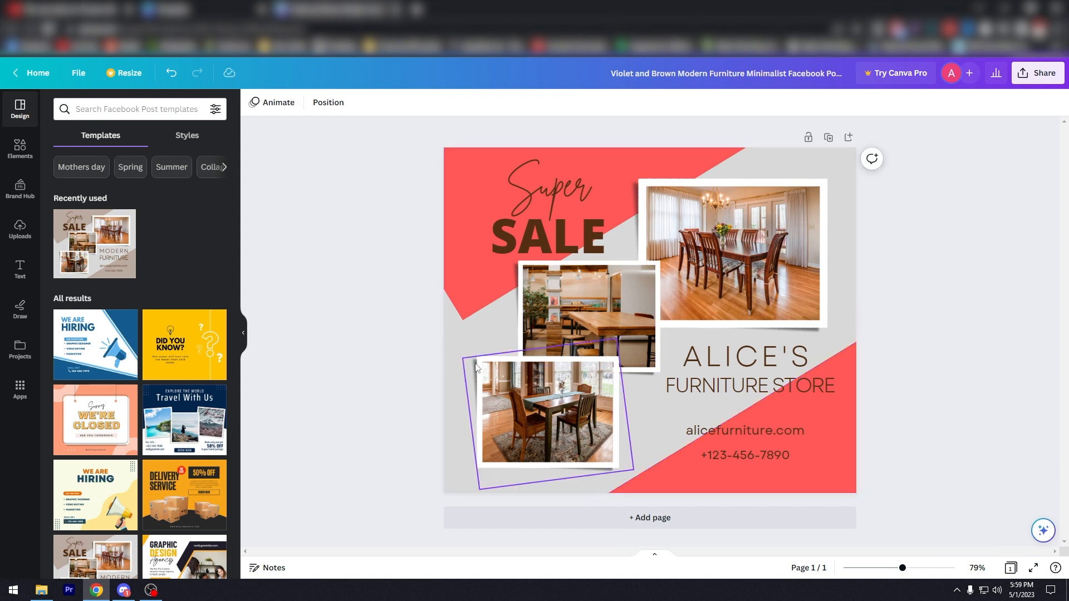
# Change the gray page background to the pale green-to-blue gradient from the default gradients
pyautogui.click(456, 340)
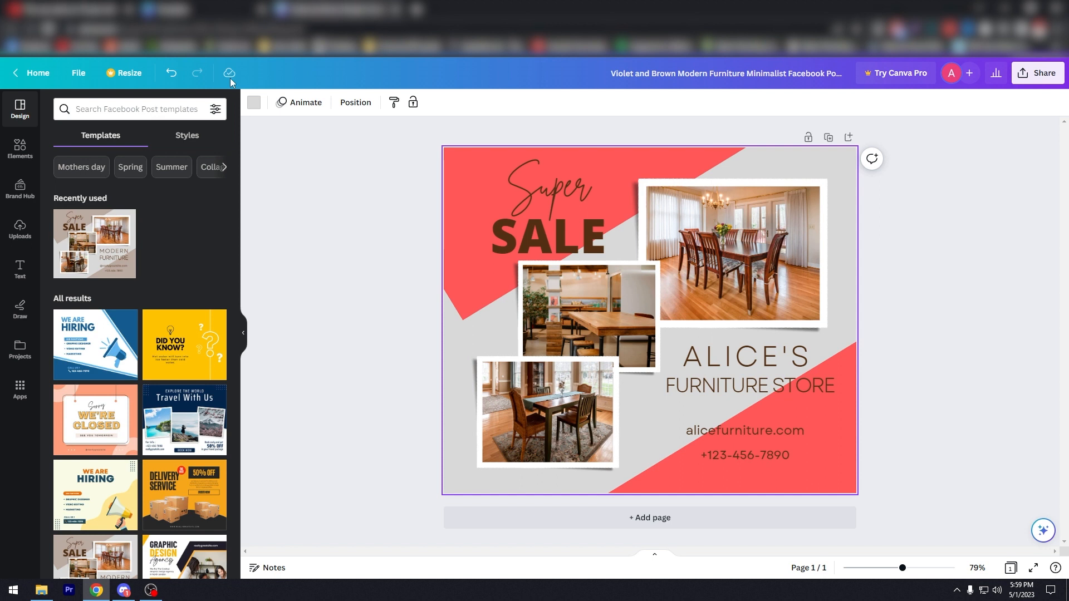
pyautogui.click(254, 102)
pyautogui.scroll(-2, 202, 453)
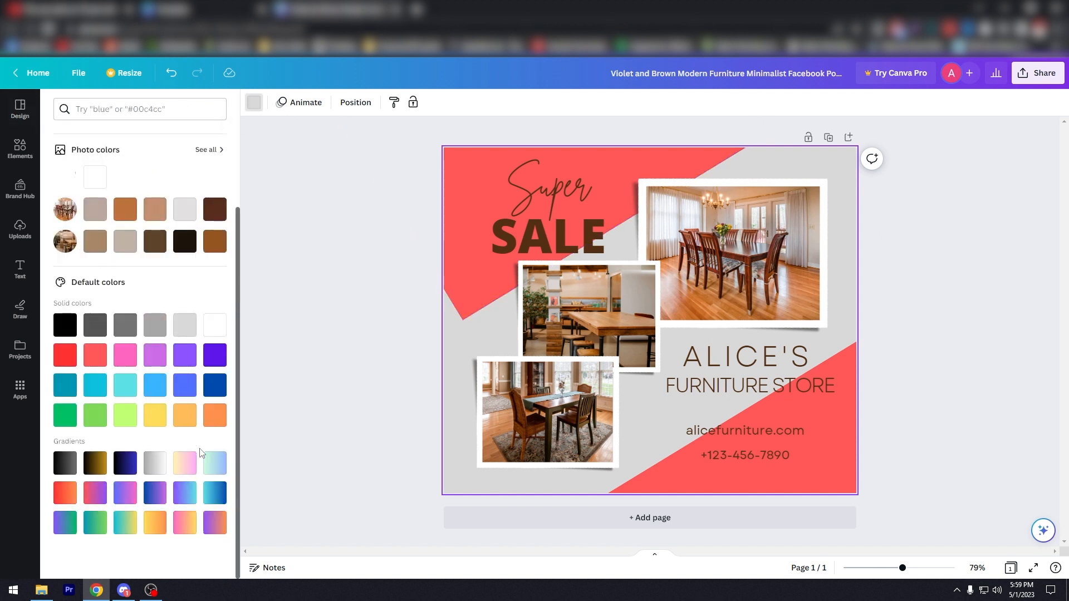
pyautogui.click(216, 464)
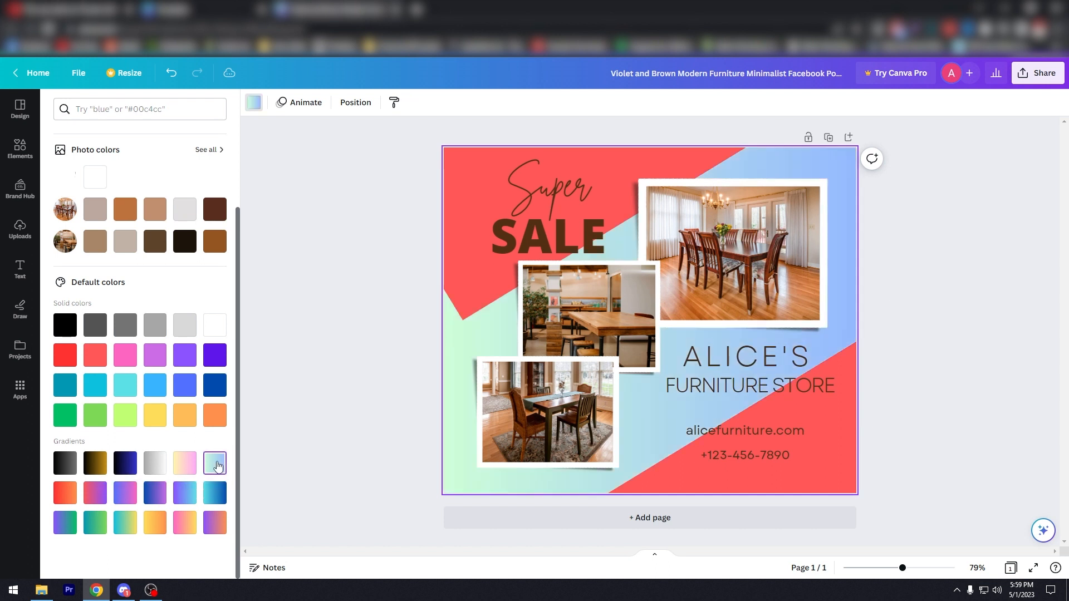
pyautogui.click(405, 278)
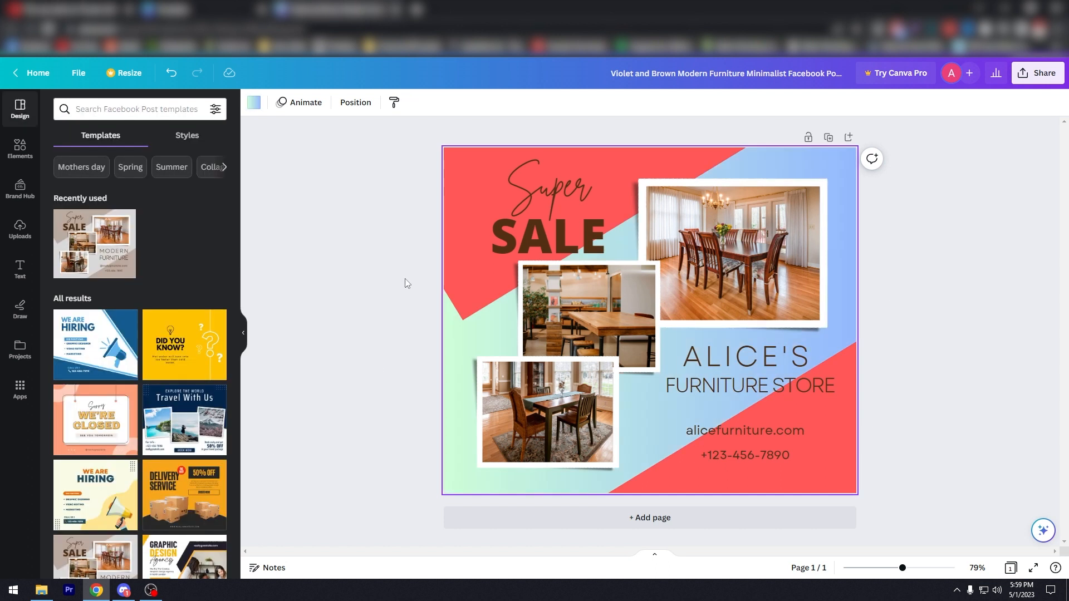
# Recolor the "ALICE'S" text with the dark blue from the default solid colors
pyautogui.click(710, 343)
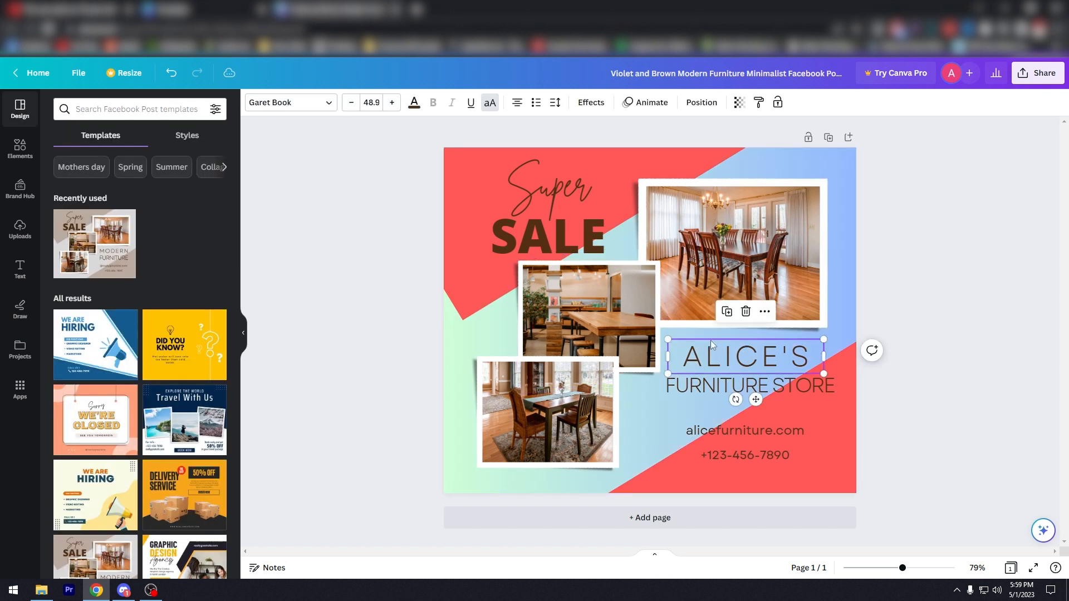
pyautogui.doubleClick(710, 351)
pyautogui.click(707, 358)
pyautogui.moveTo(684, 359); pyautogui.dragTo(814, 372)
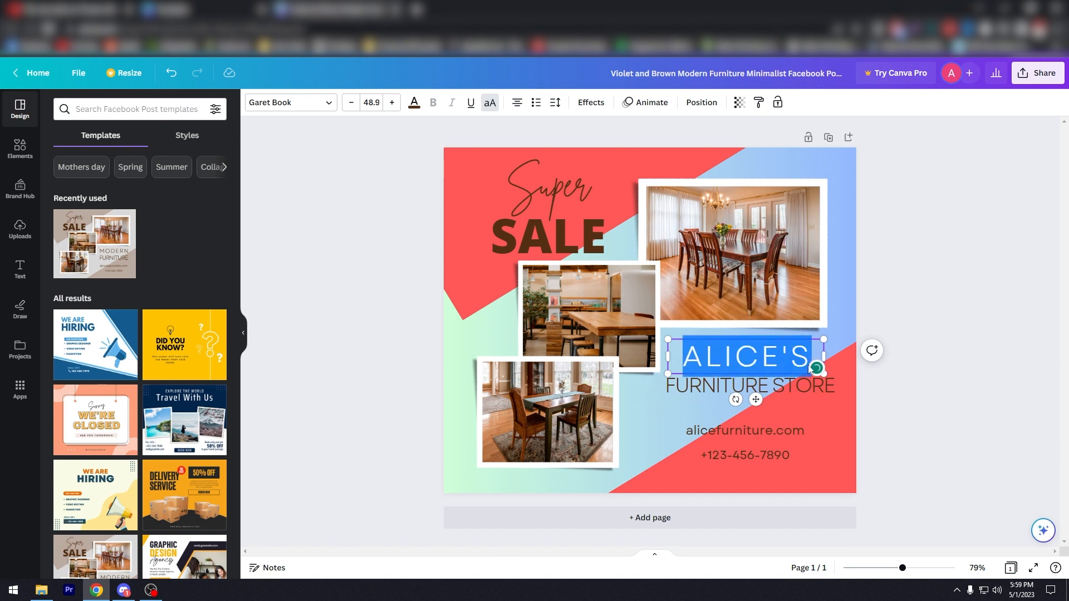
pyautogui.click(413, 103)
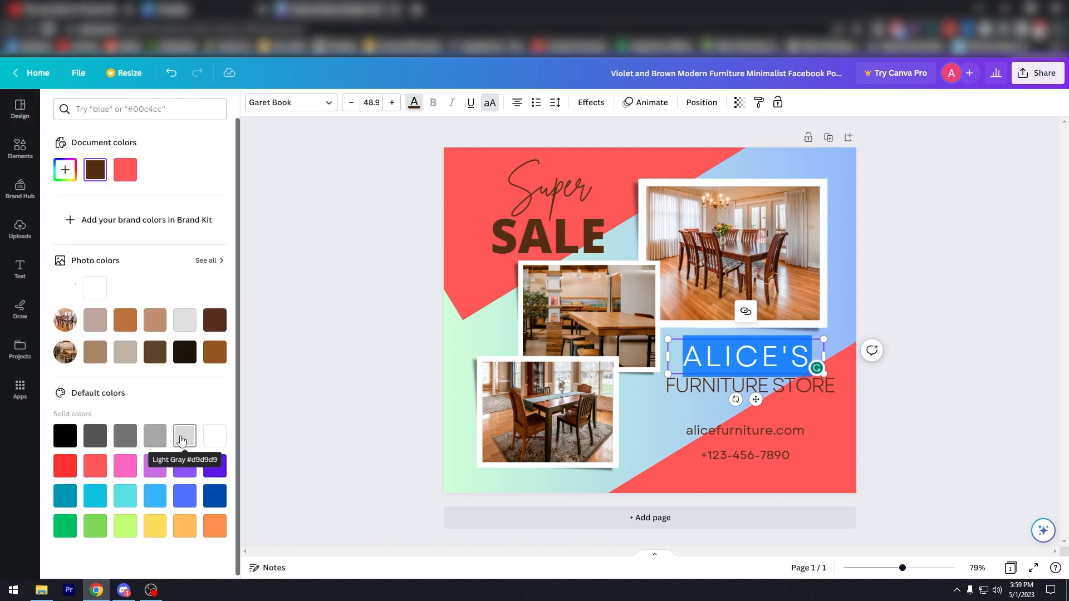
pyautogui.click(215, 496)
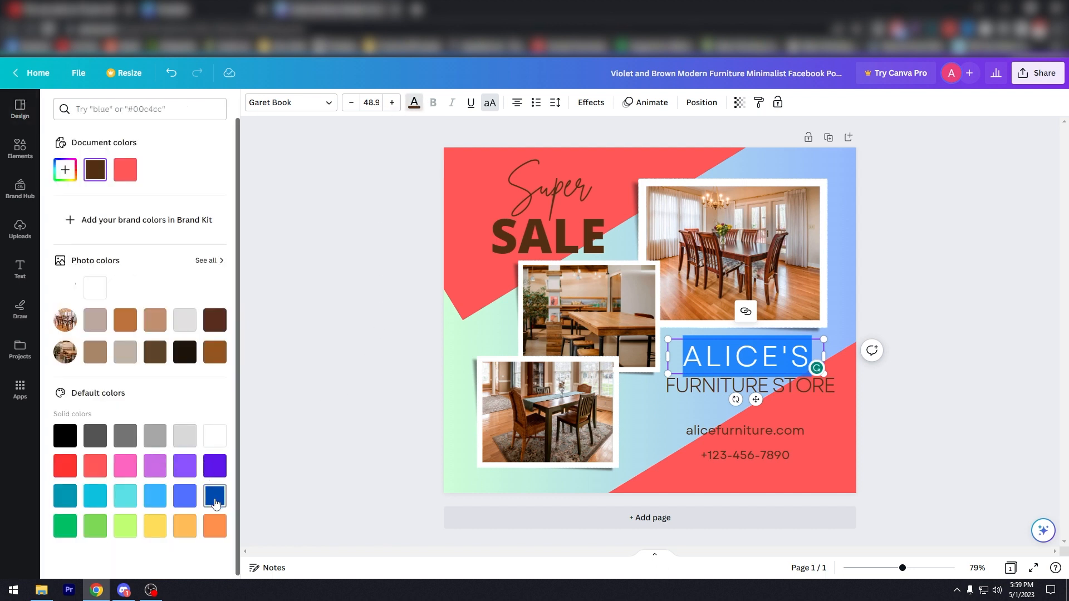
# Recolor the whole "FURNITURE STORE" line with the same dark blue as "ALICE'S"
pyautogui.click(694, 387)
pyautogui.doubleClick(670, 388)
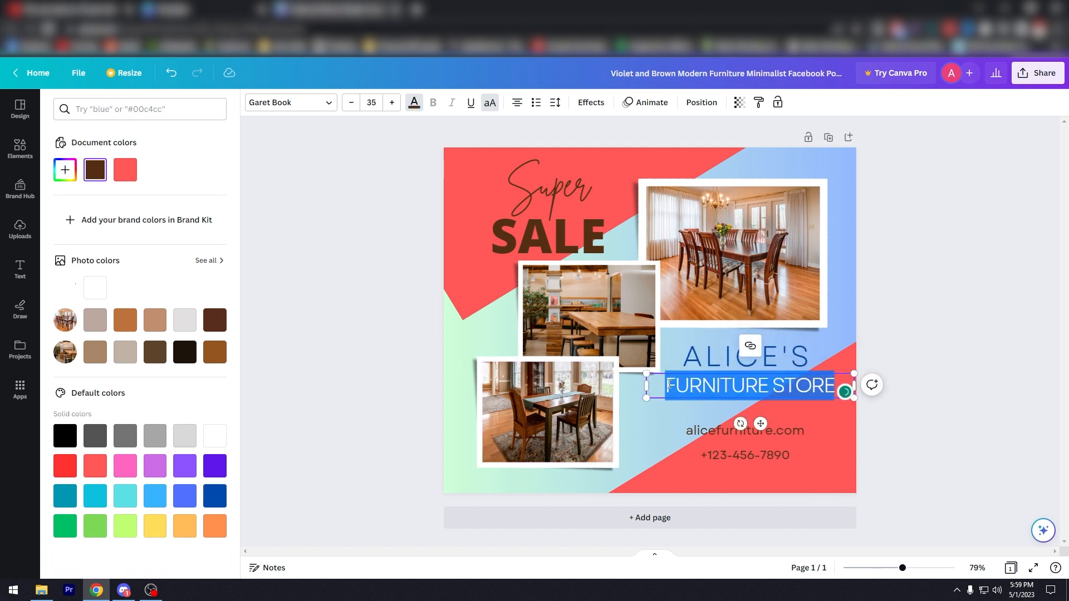
pyautogui.click(215, 496)
pyautogui.click(462, 295)
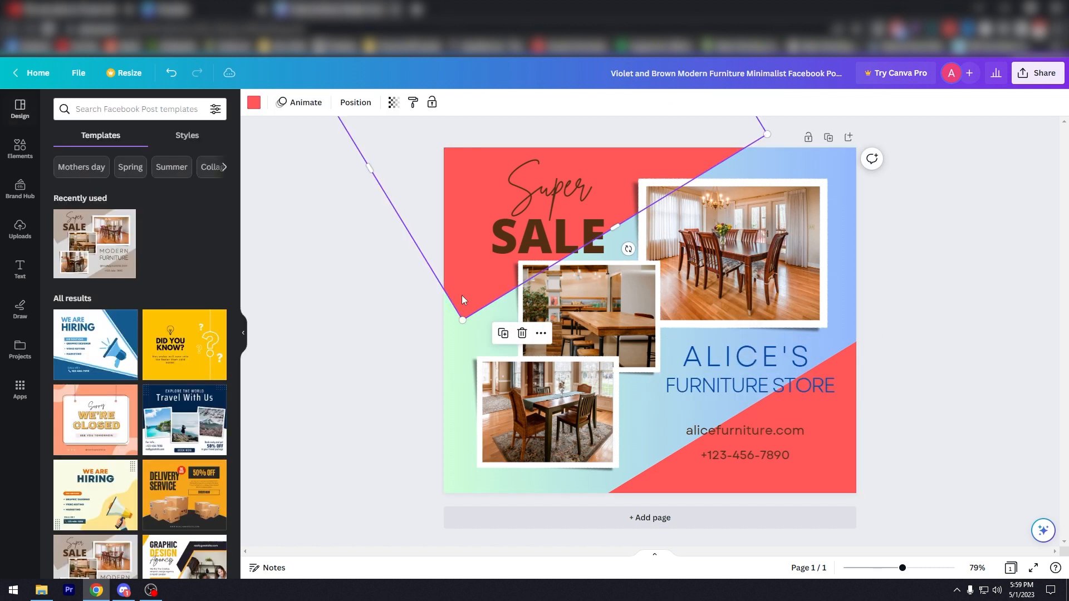
# Recolor the "Super" heading text with the yellow from the default solid colors
pyautogui.click(522, 199)
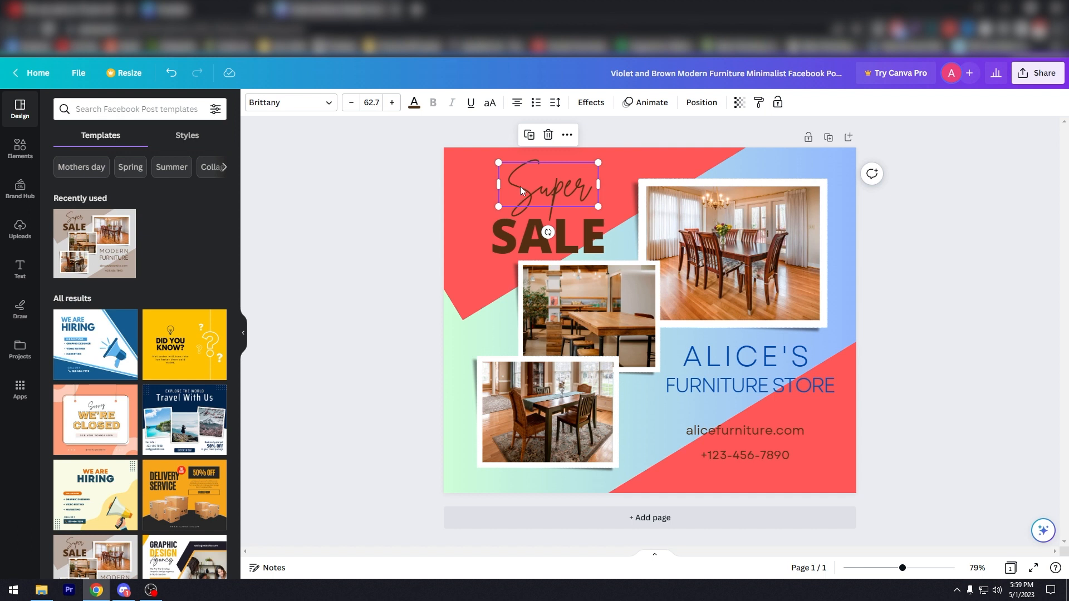
pyautogui.doubleClick(520, 185)
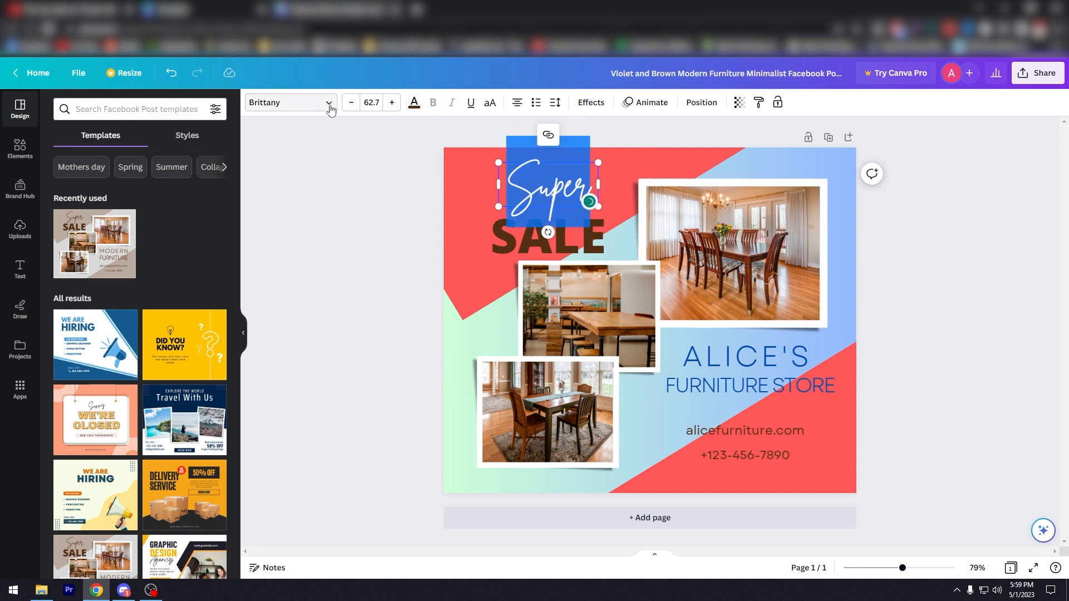
pyautogui.click(414, 102)
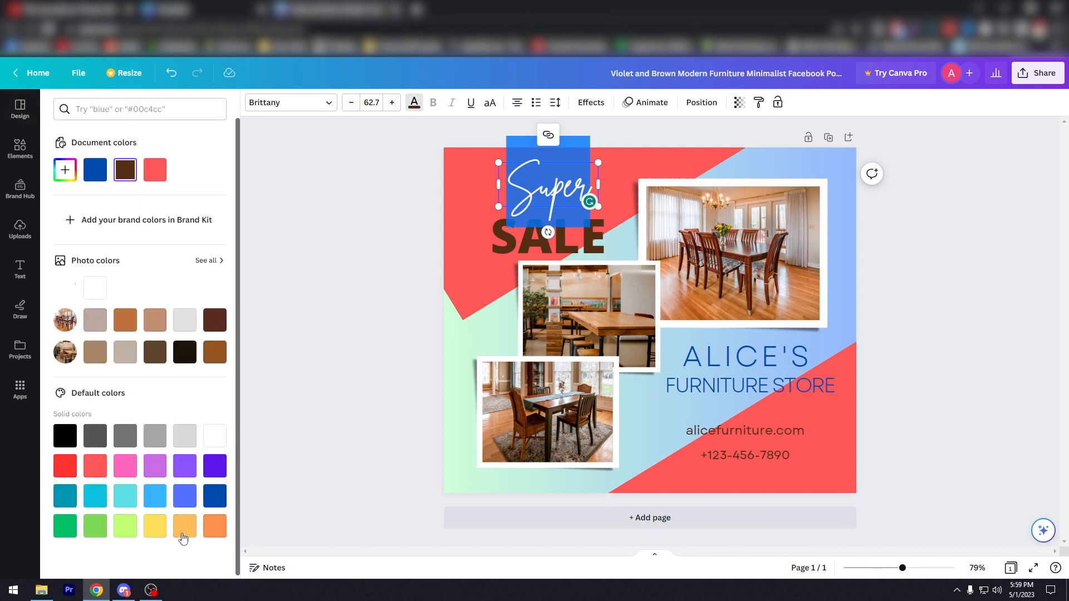
pyautogui.click(155, 527)
pyautogui.click(541, 192)
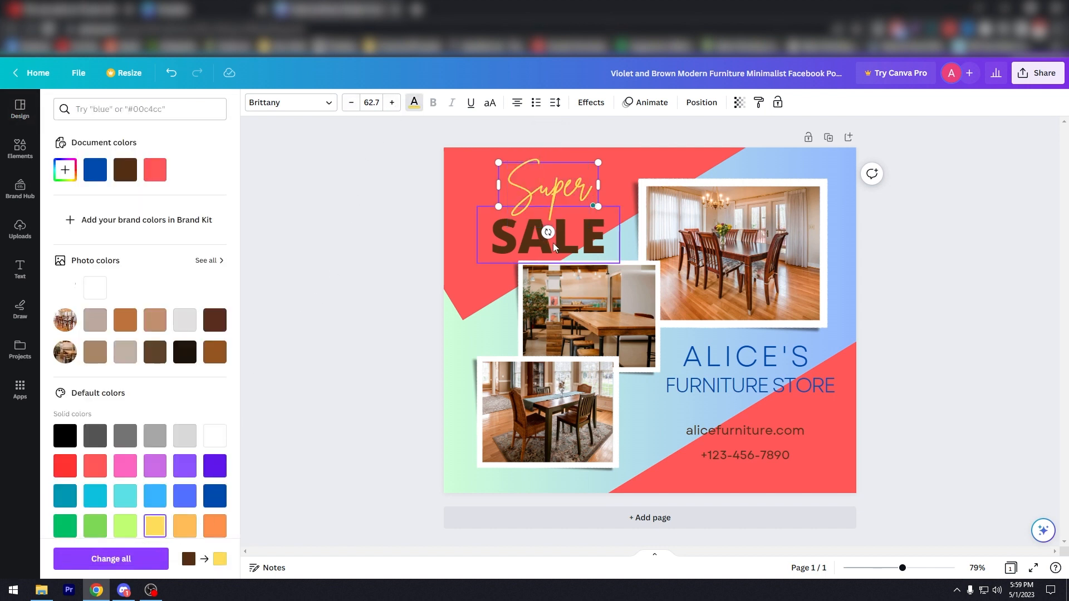
# Shift the hue of the "Super" text to a custom brighter yellow, #FCFF59
pyautogui.doubleClick(540, 191)
pyautogui.scroll(-1, 214, 437)
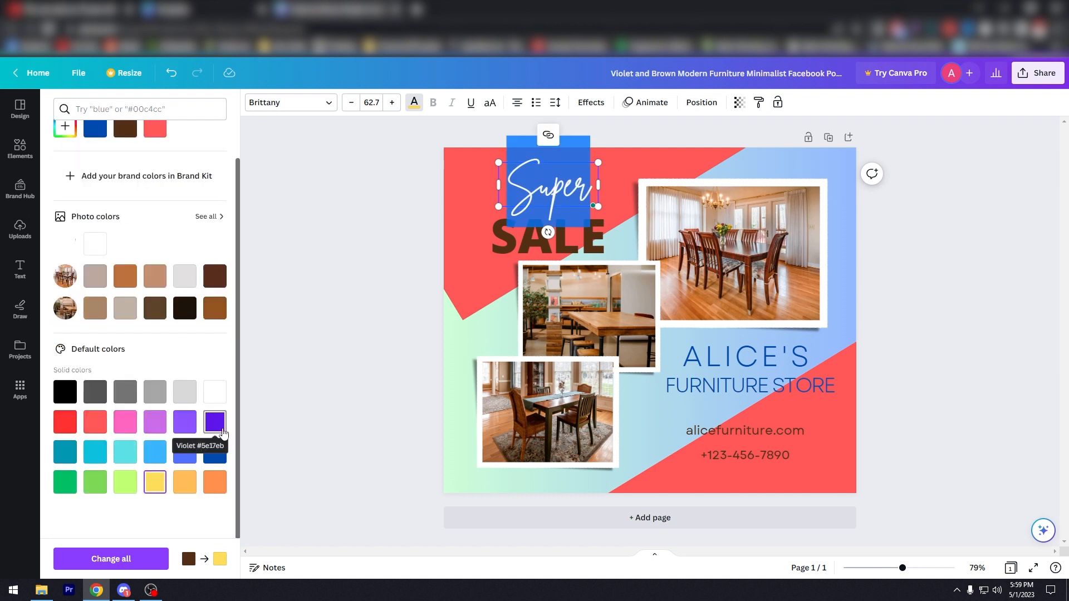
pyautogui.scroll(1, 223, 437)
pyautogui.click(63, 163)
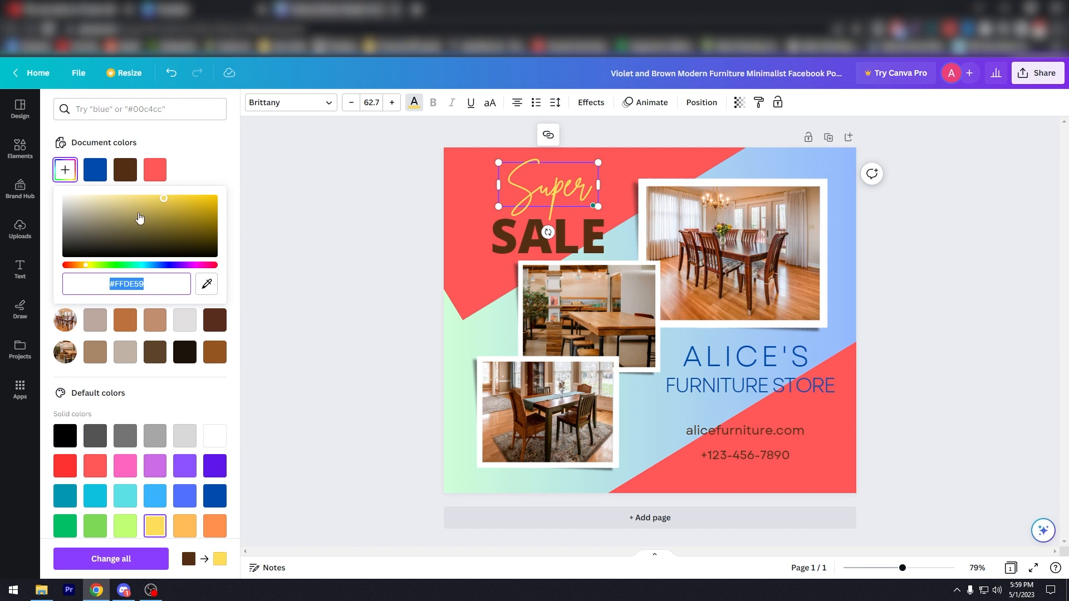
pyautogui.moveTo(85, 265); pyautogui.dragTo(90, 266)
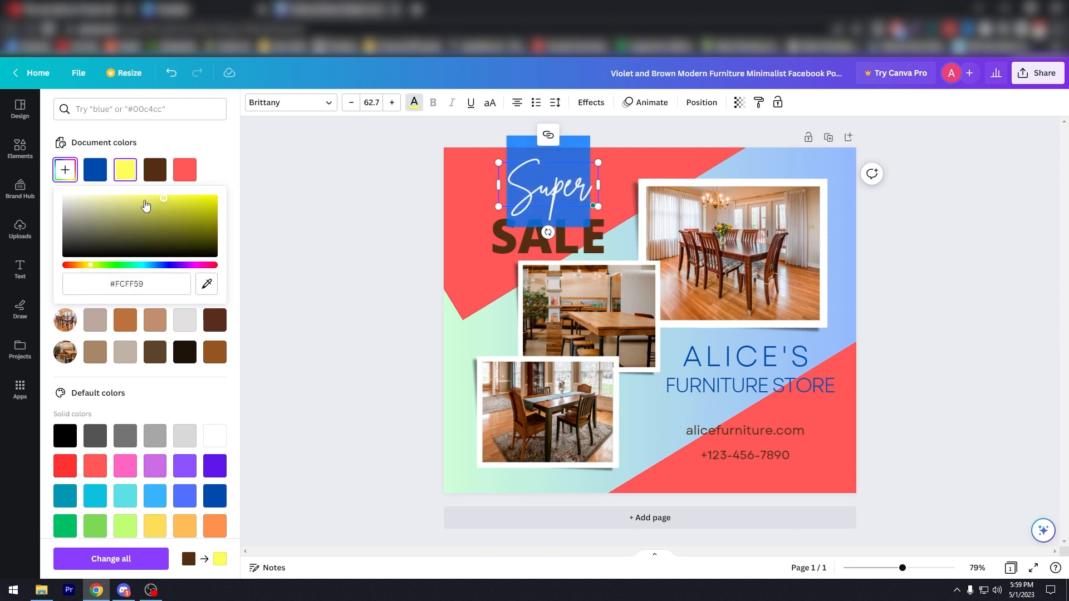
pyautogui.press('Escape')
pyautogui.press('Escape')
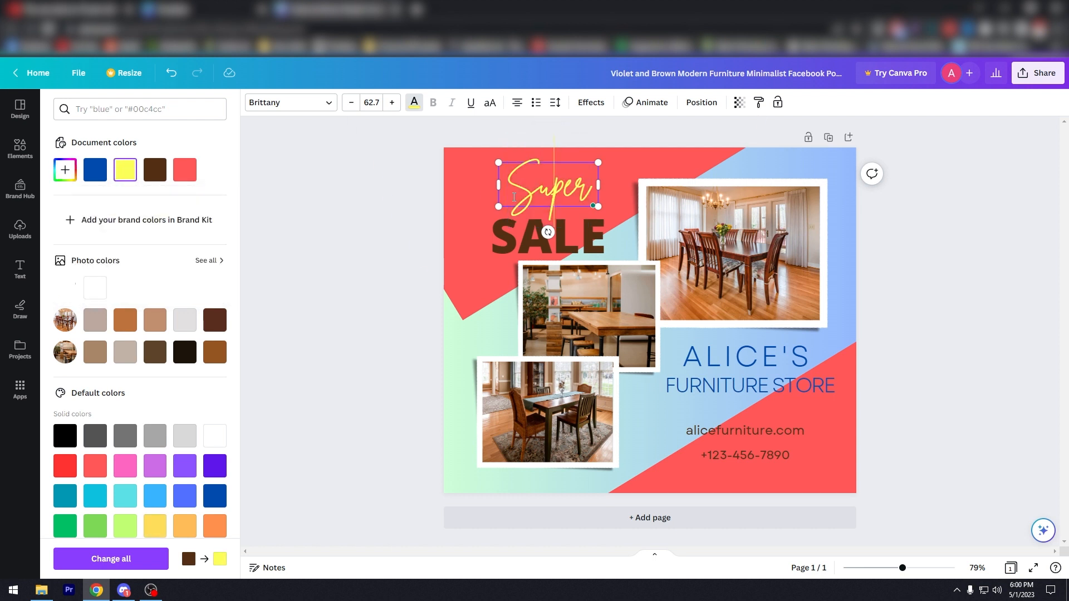
# Change the font of the "SALE" heading to Belleza from the popular fonts
pyautogui.click(497, 245)
pyautogui.click(497, 245)
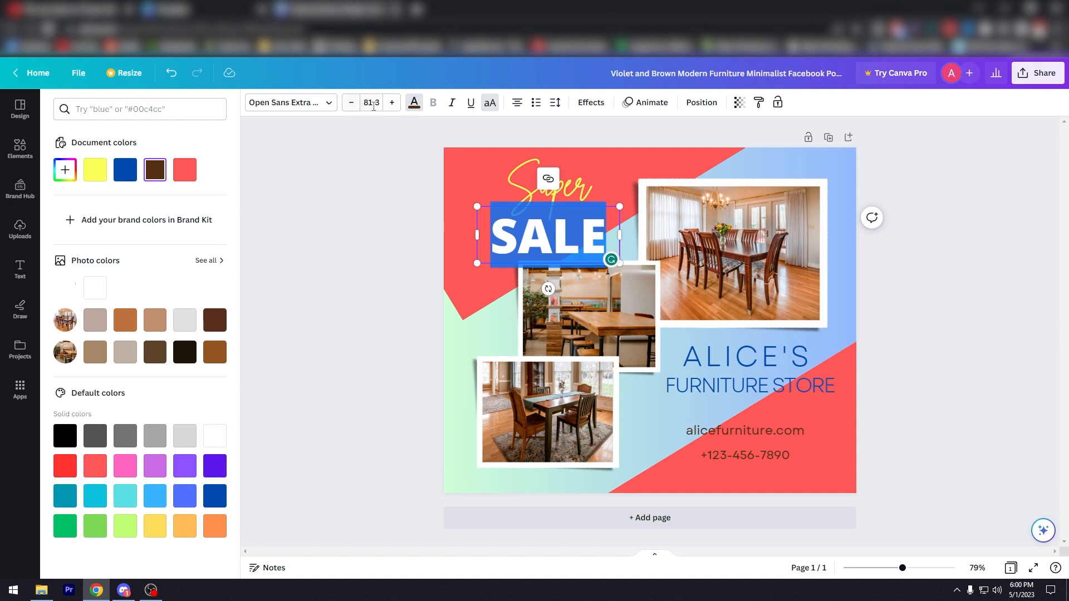
pyautogui.click(291, 103)
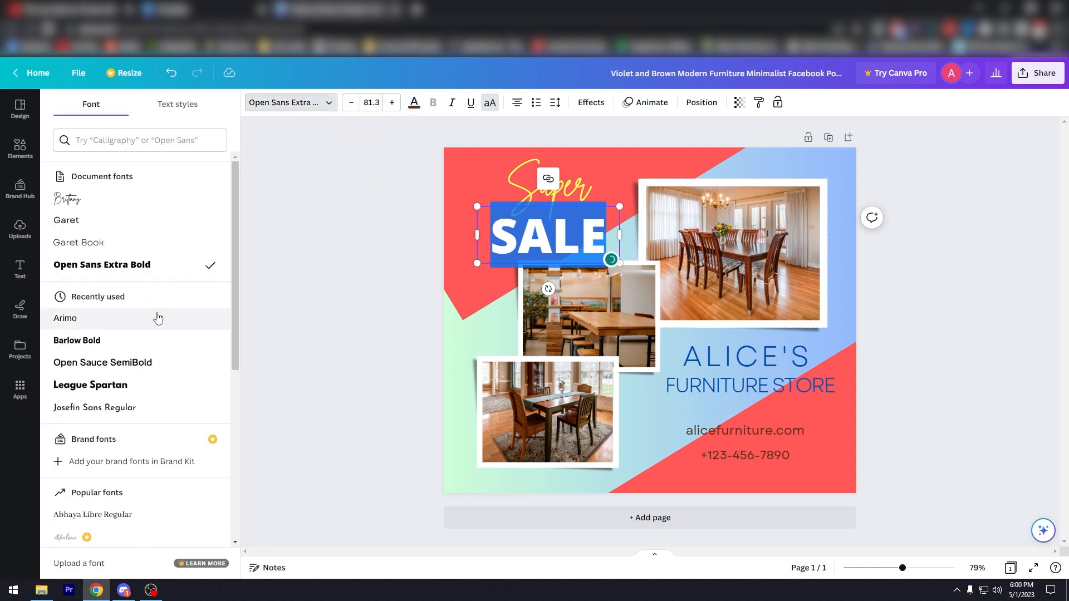
pyautogui.scroll(-5, 158, 319)
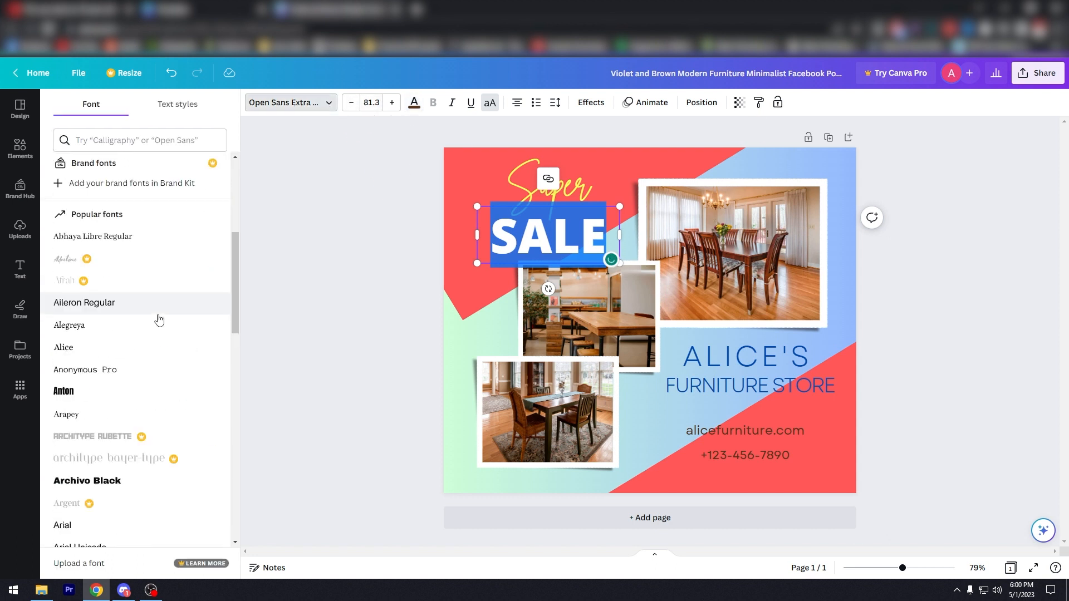
pyautogui.scroll(-5, 158, 319)
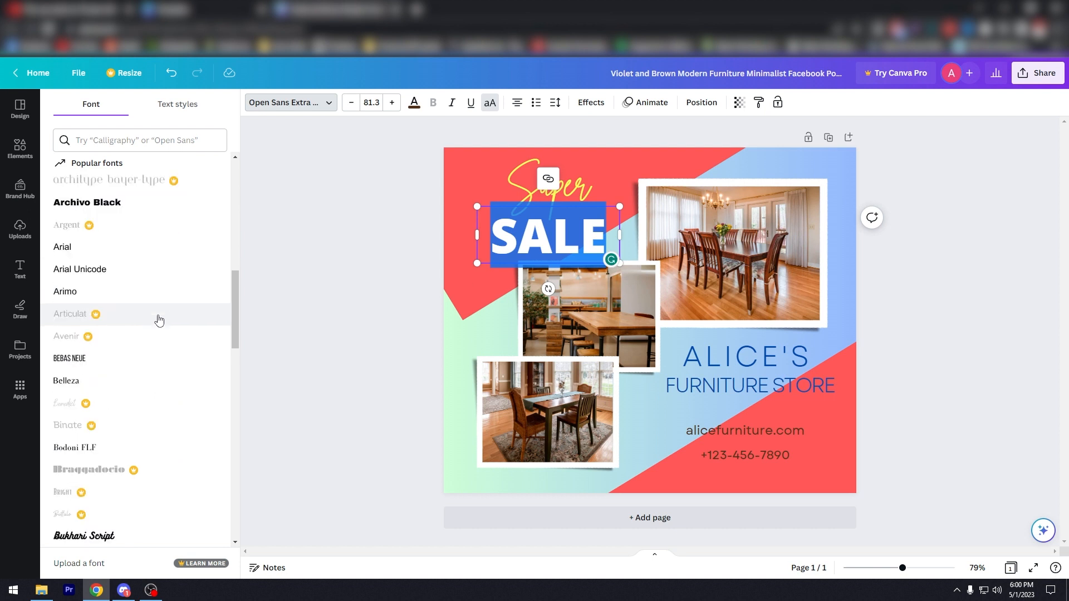
pyautogui.scroll(-1, 159, 319)
pyautogui.click(156, 320)
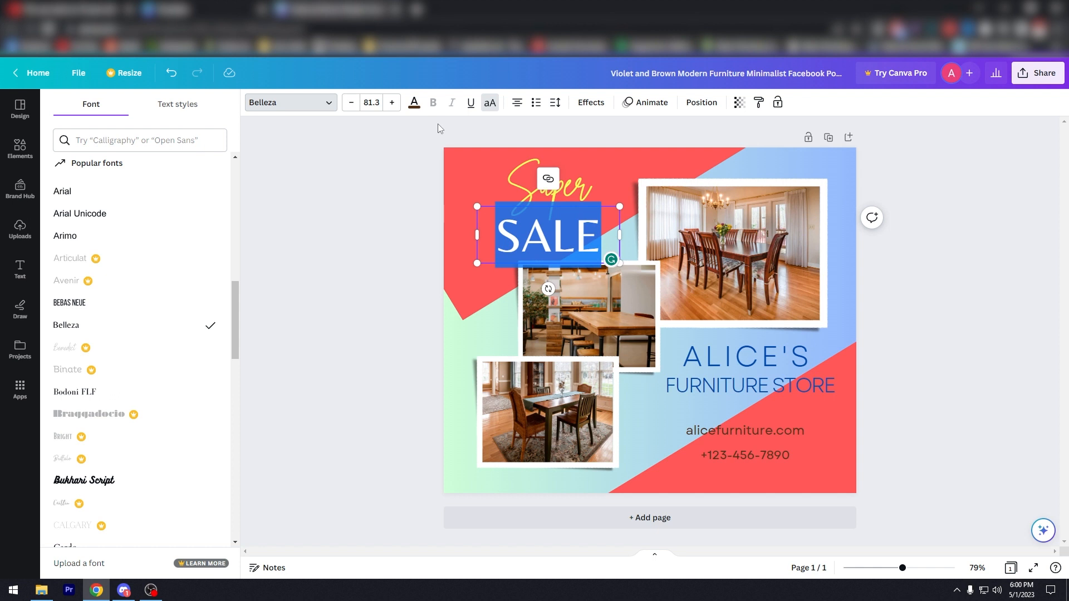
# Recolor the "SALE" text with the bright yellow already in the document colors
pyautogui.click(413, 103)
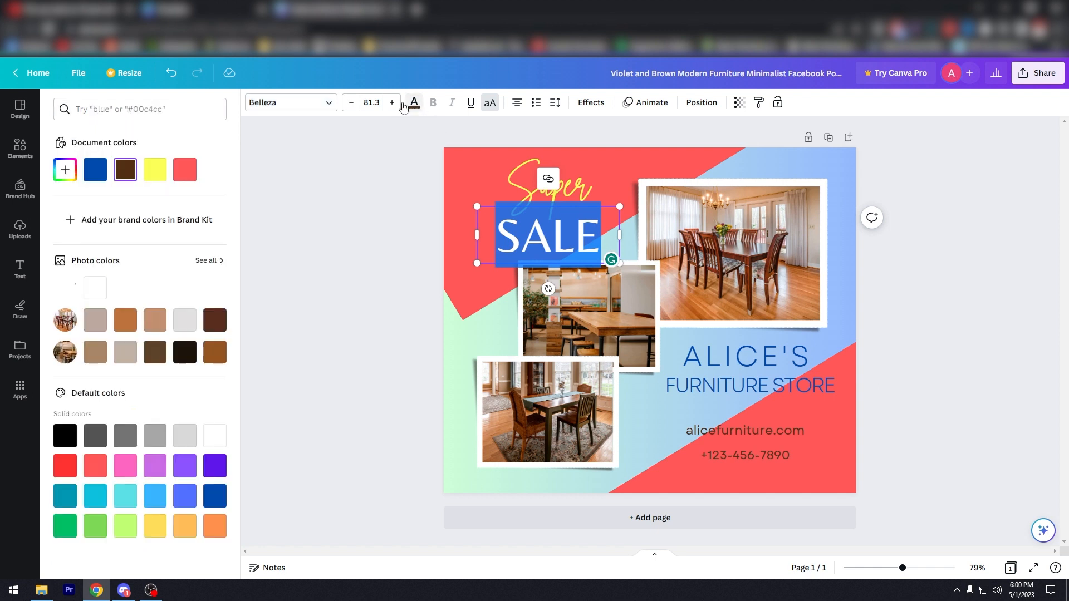
pyautogui.click(161, 177)
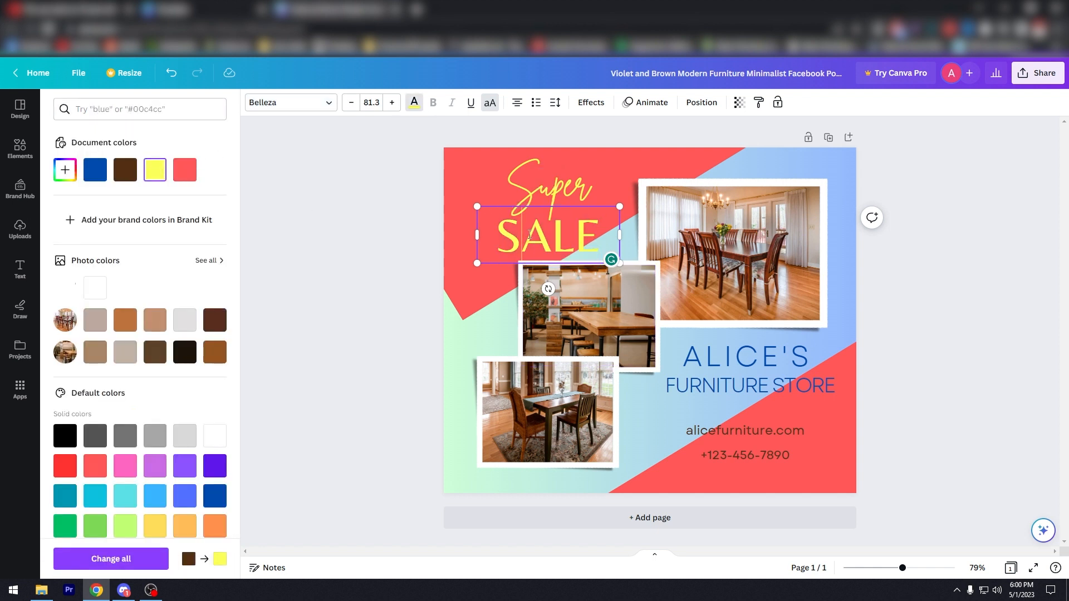
pyautogui.press('Escape')
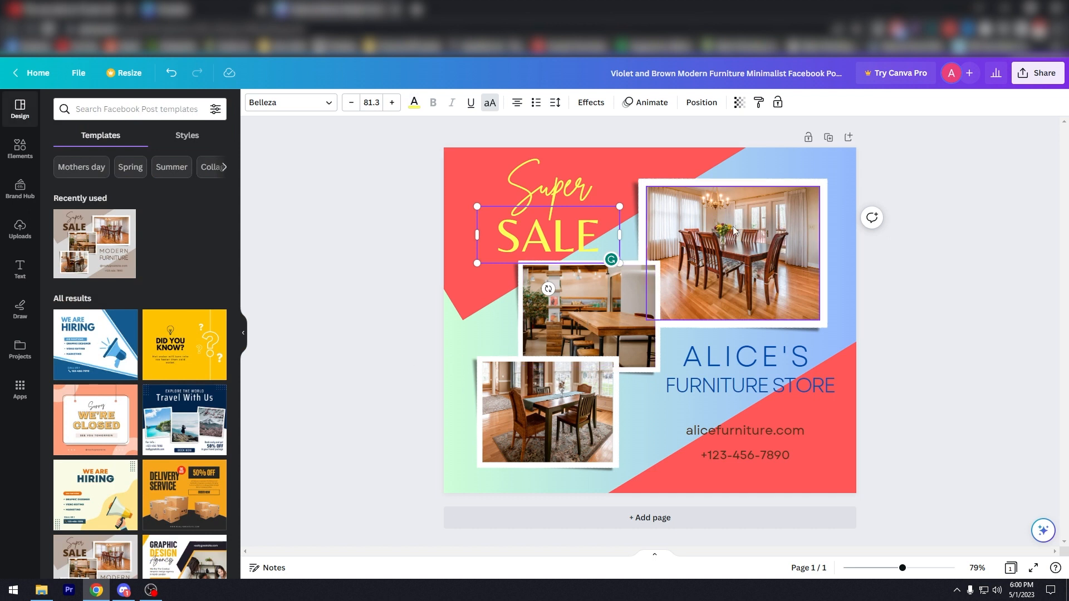
# Search the elements library for "furniture"
pyautogui.click(724, 248)
pyautogui.click(603, 307)
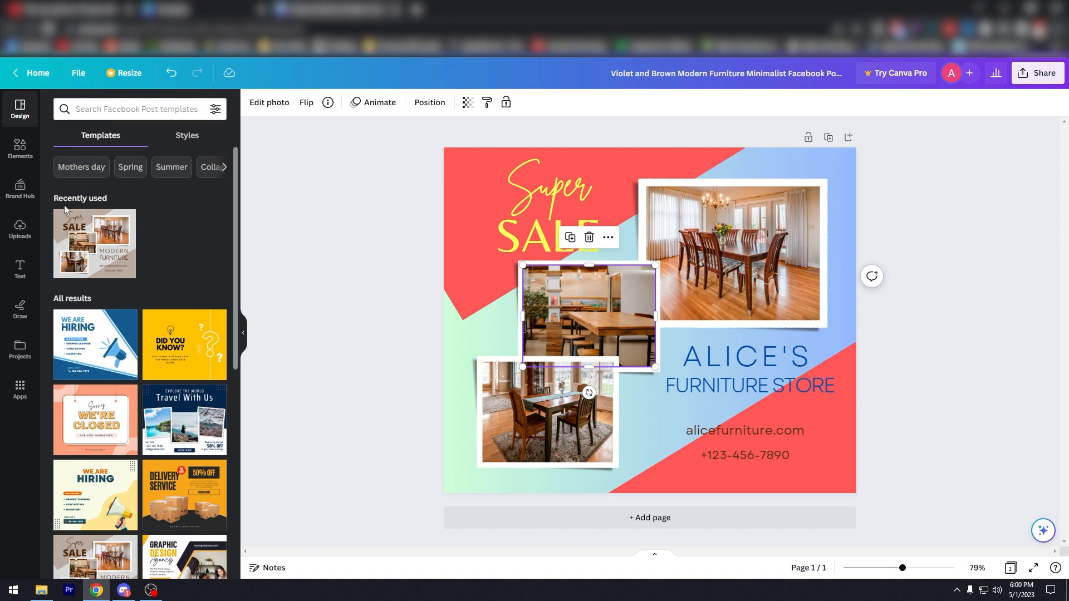
pyautogui.click(20, 148)
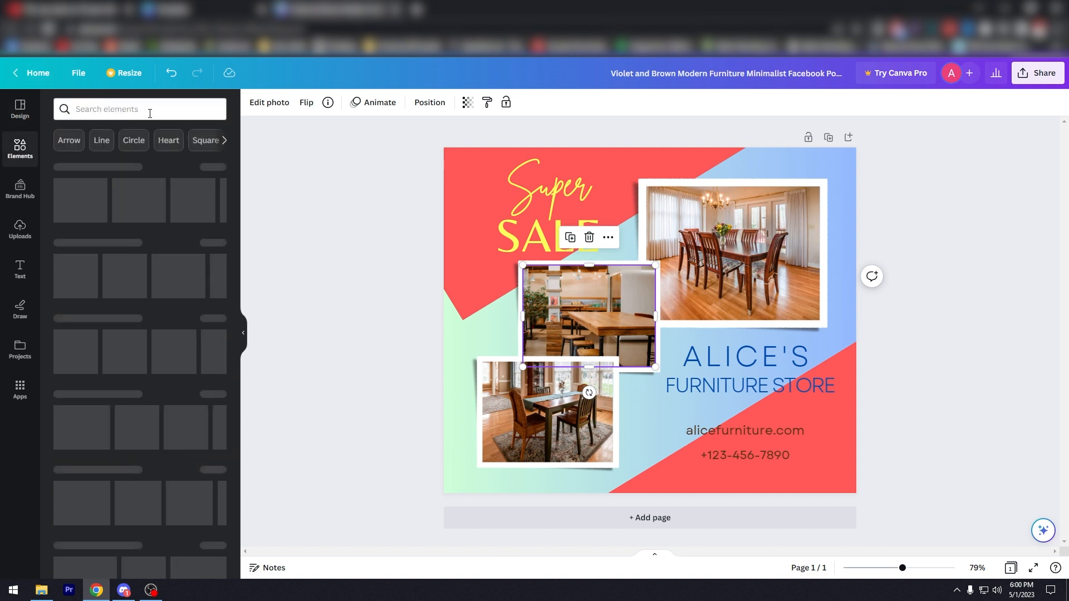
pyautogui.click(150, 113)
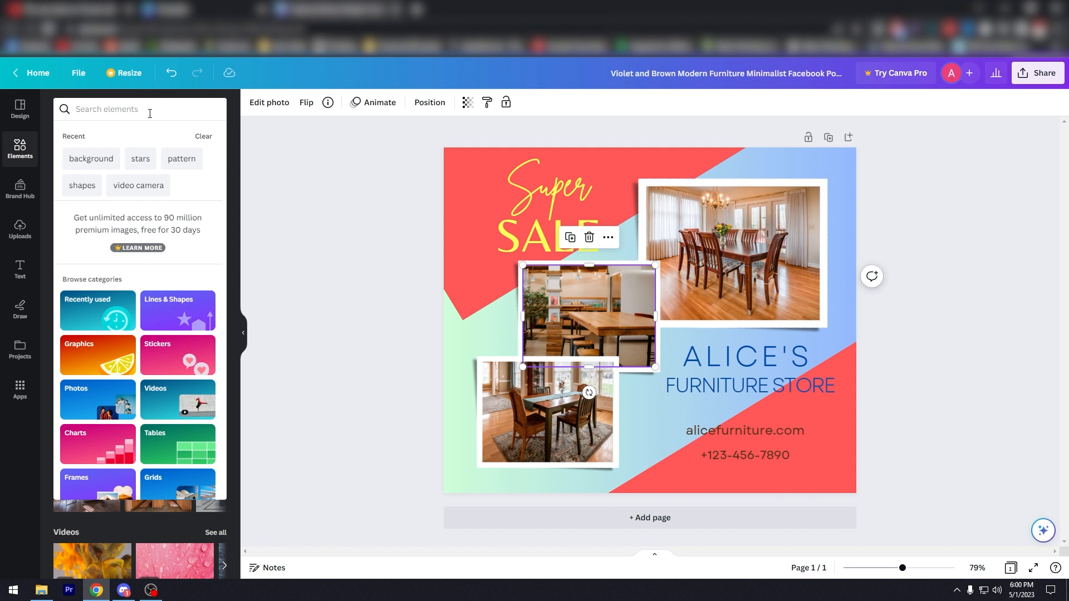
pyautogui.write('furniture')
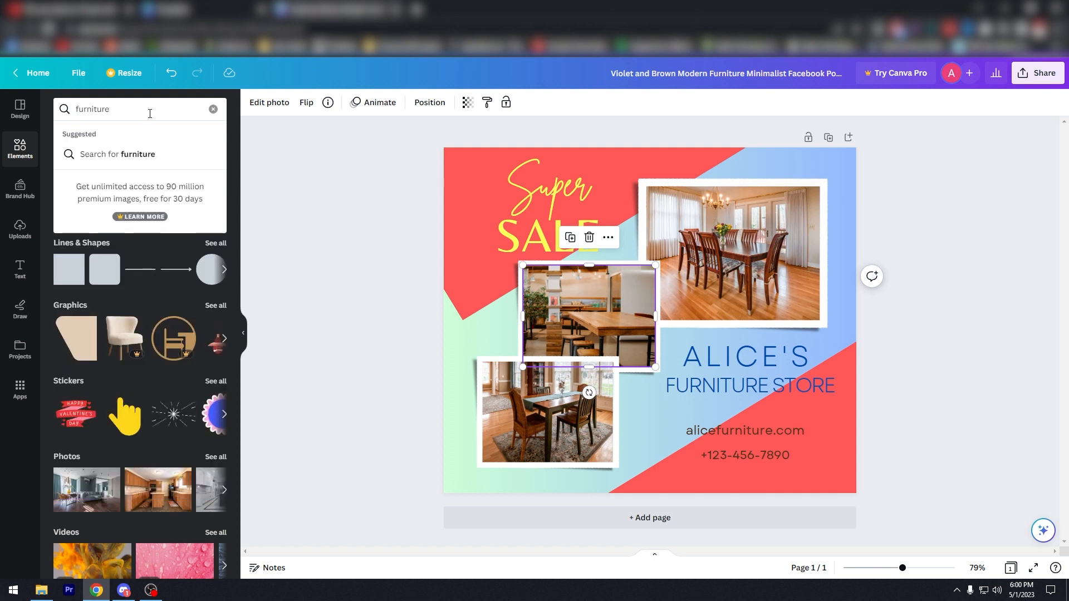
pyautogui.press('Return')
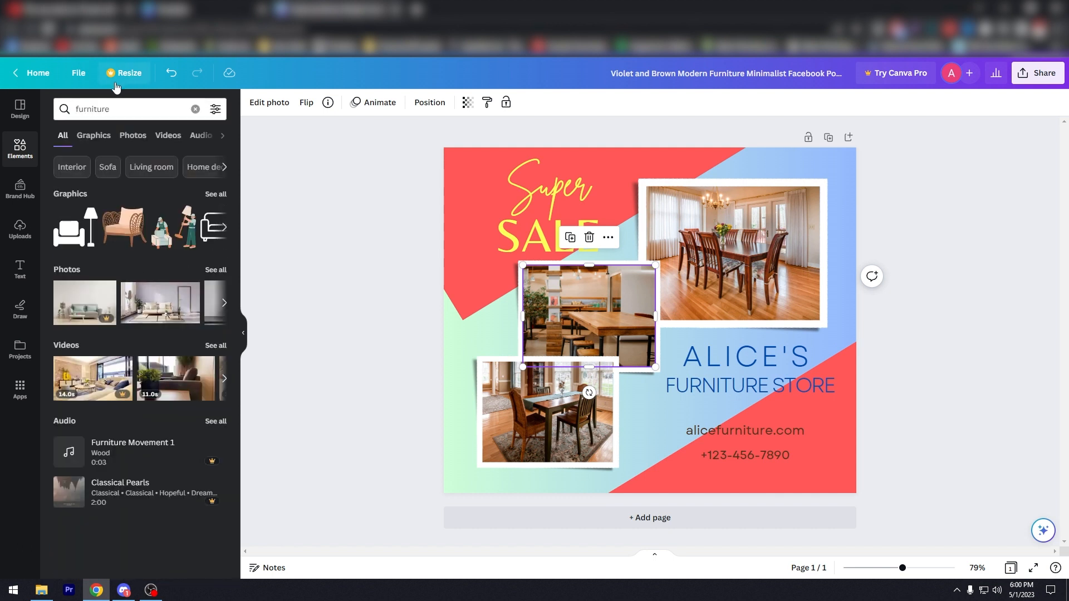
# Delete the photo in the lowest frame and add the photo of wooden furniture with yellow cushions and green vases from the photo results
pyautogui.click(736, 263)
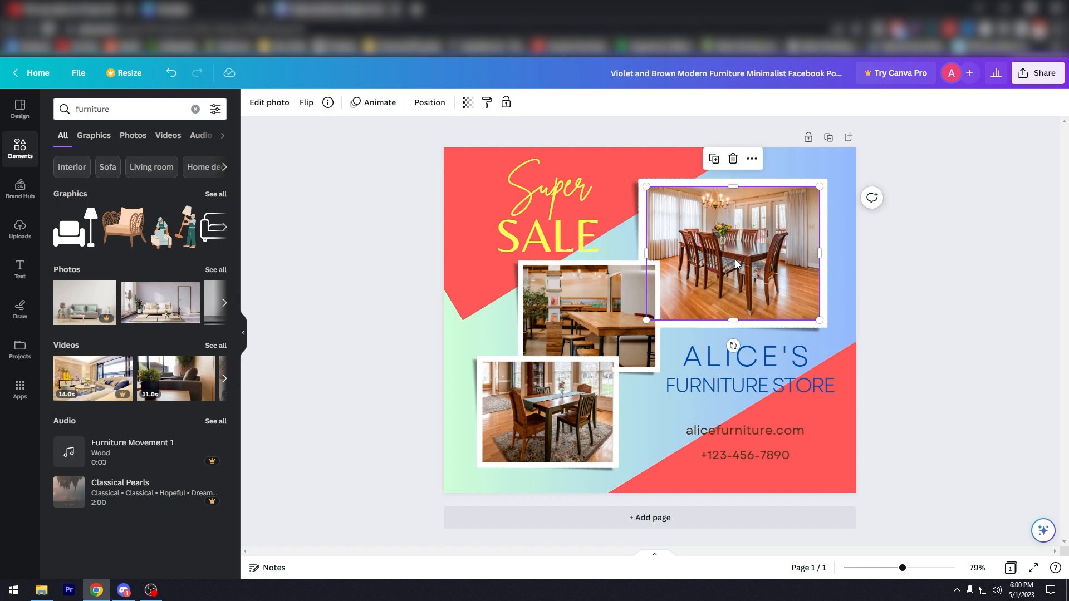
pyautogui.click(538, 429)
pyautogui.press('Delete')
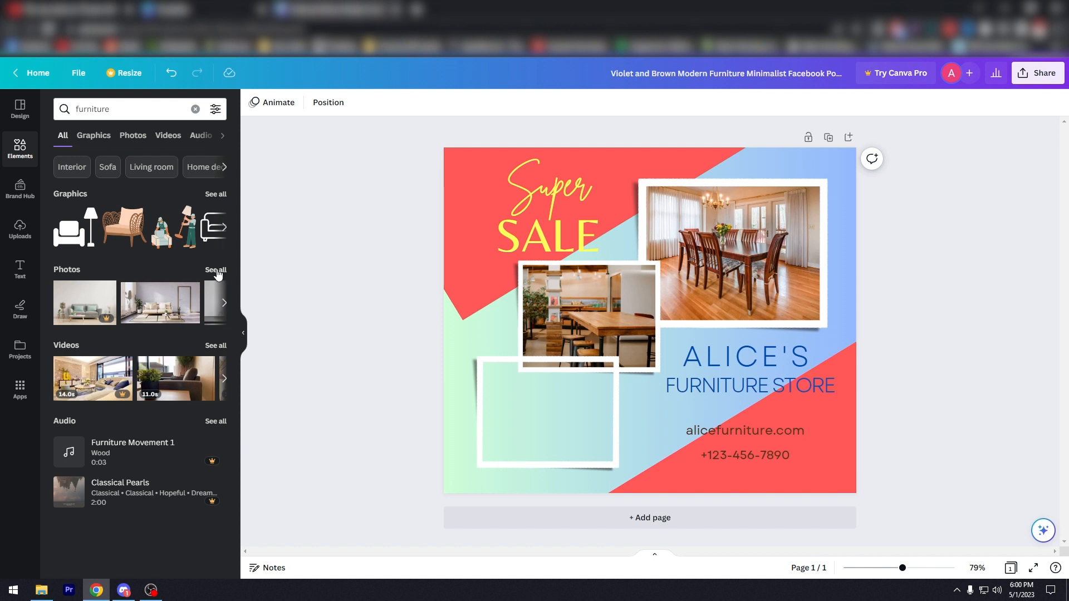
pyautogui.click(217, 270)
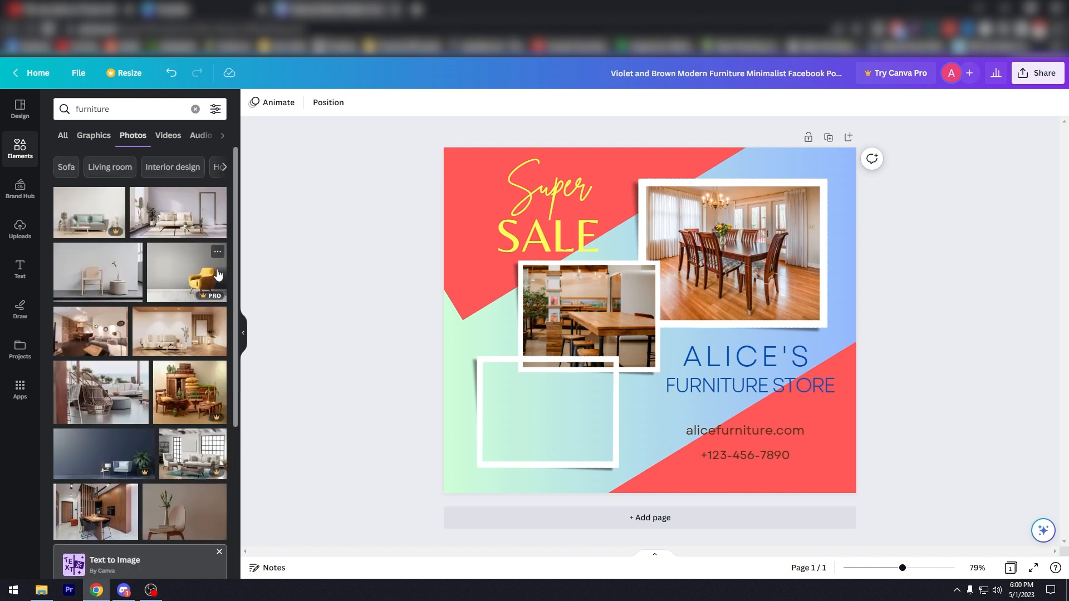
pyautogui.click(195, 406)
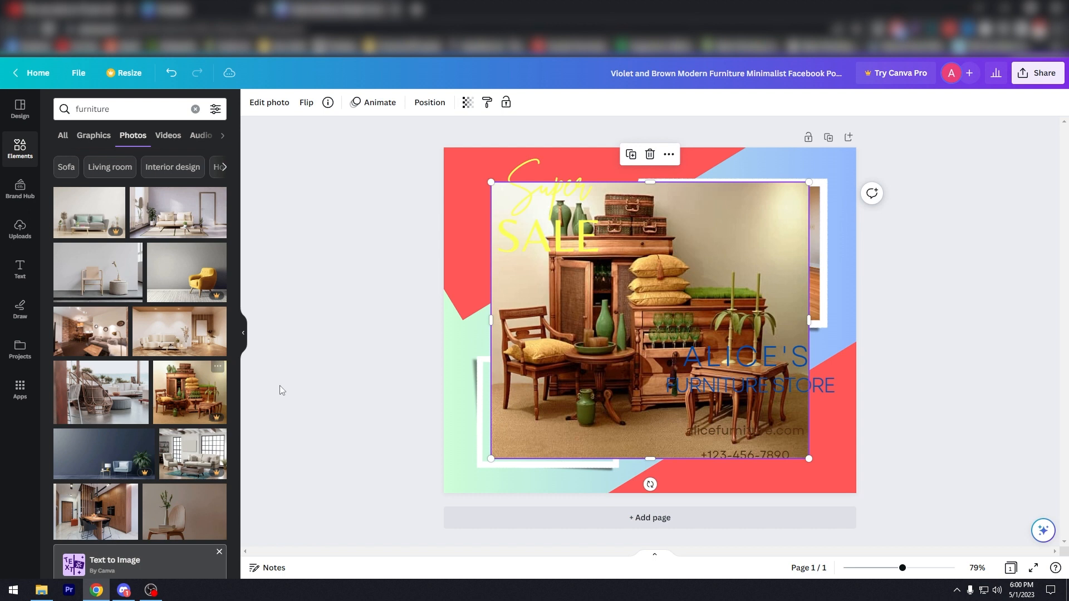
# Shrink the wooden furniture photo to about 277 × 241 and place it inside the lowest white frame
pyautogui.moveTo(810, 457); pyautogui.dragTo(620, 293)
pyautogui.moveTo(550, 271); pyautogui.dragTo(545, 447)
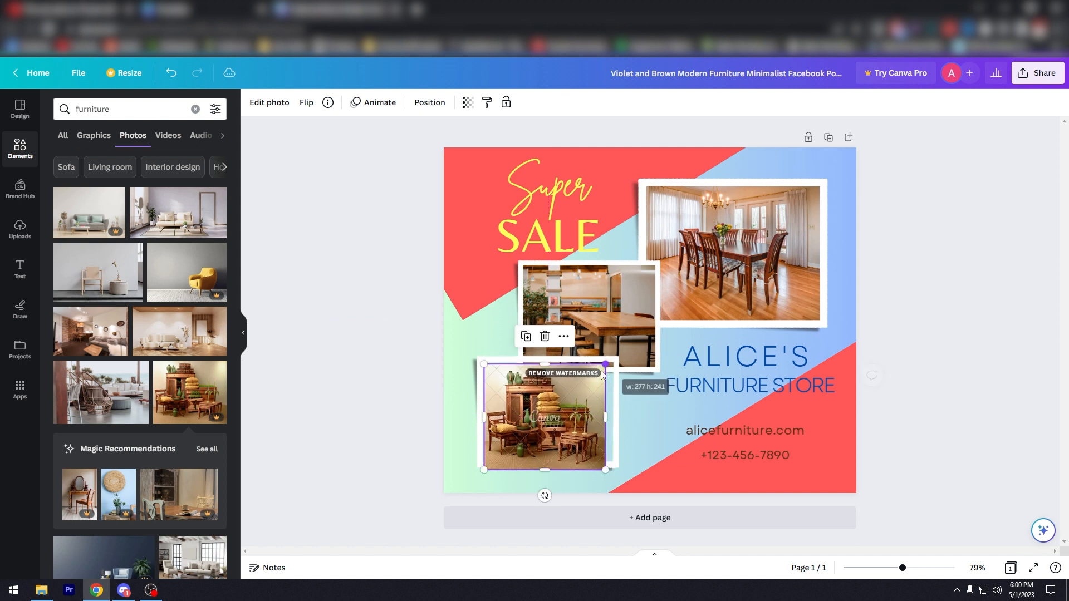
pyautogui.moveTo(586, 426); pyautogui.dragTo(589, 418)
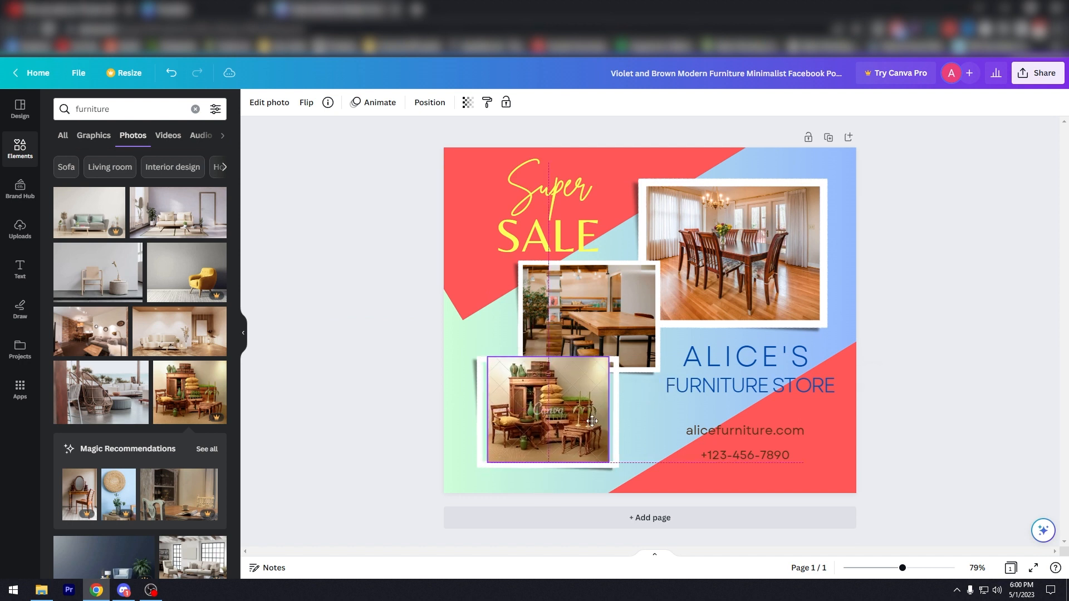
# Enlarge the lowest white frame slightly and shift the wooden furniture photo down within it
pyautogui.click(615, 373)
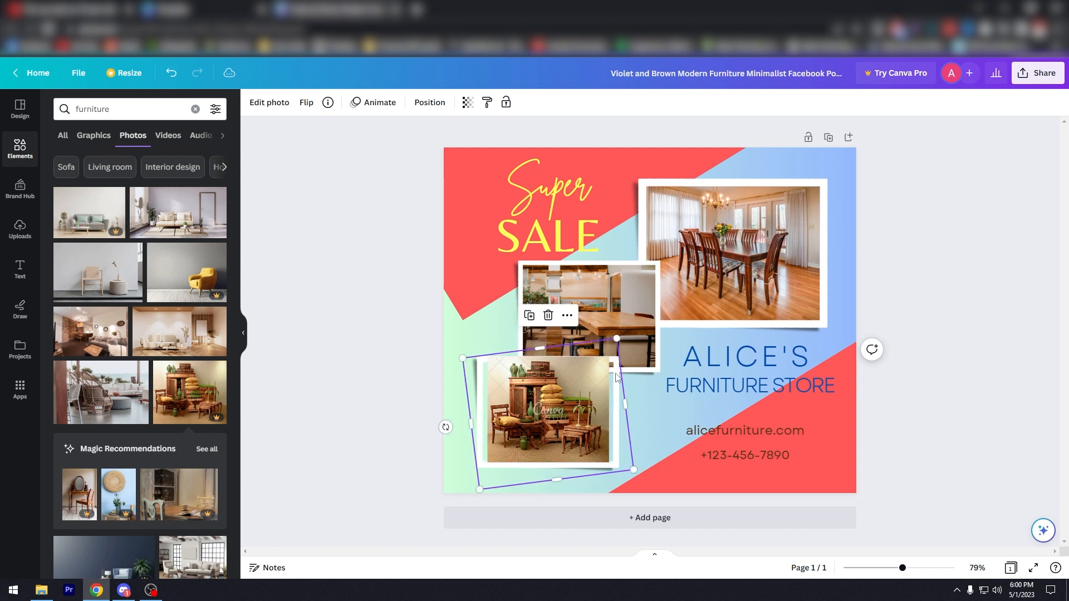
pyautogui.click(461, 416)
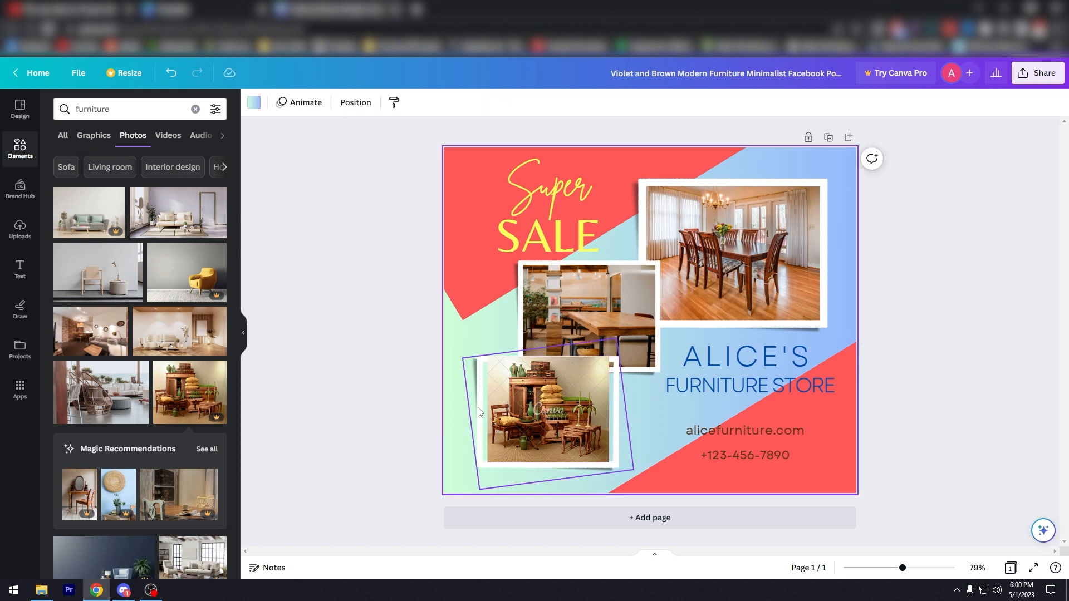
pyautogui.click(478, 407)
pyautogui.moveTo(478, 407); pyautogui.dragTo(475, 405)
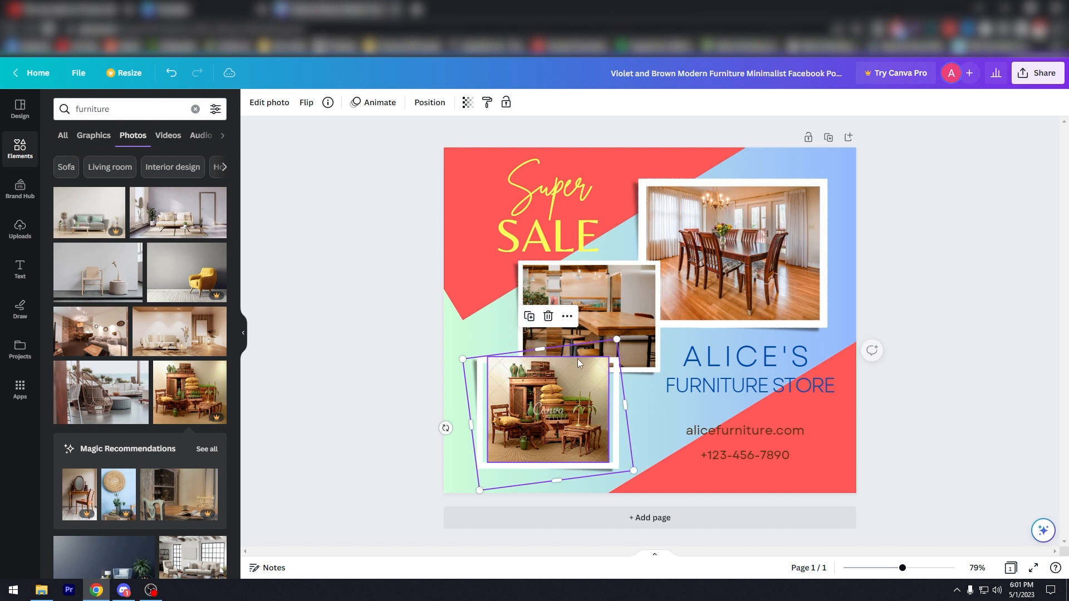
pyautogui.moveTo(617, 340); pyautogui.dragTo(625, 338)
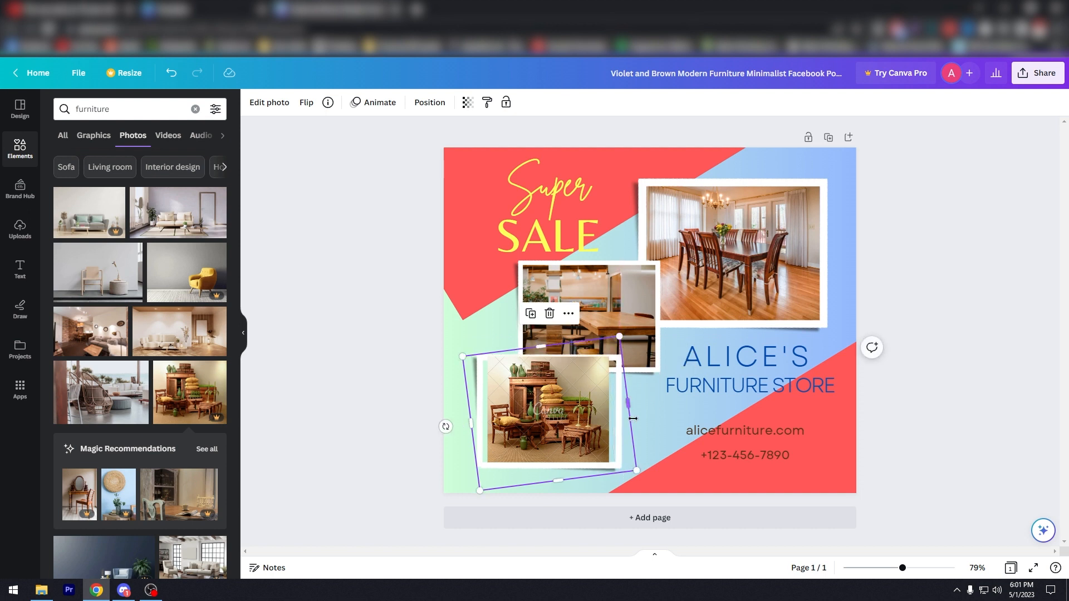
pyautogui.moveTo(620, 426); pyautogui.dragTo(588, 437)
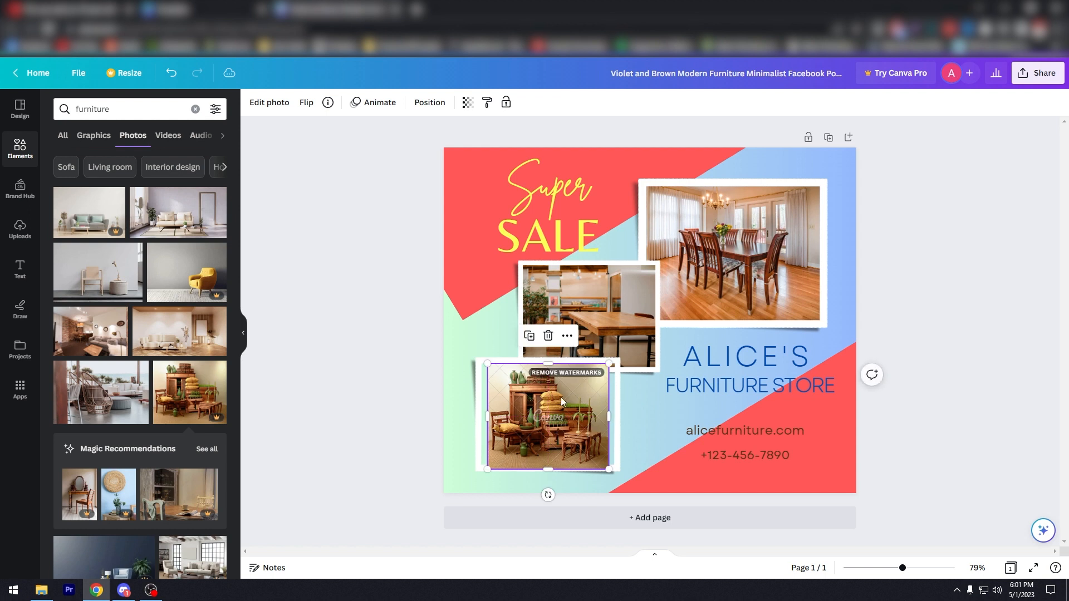
pyautogui.click(440, 400)
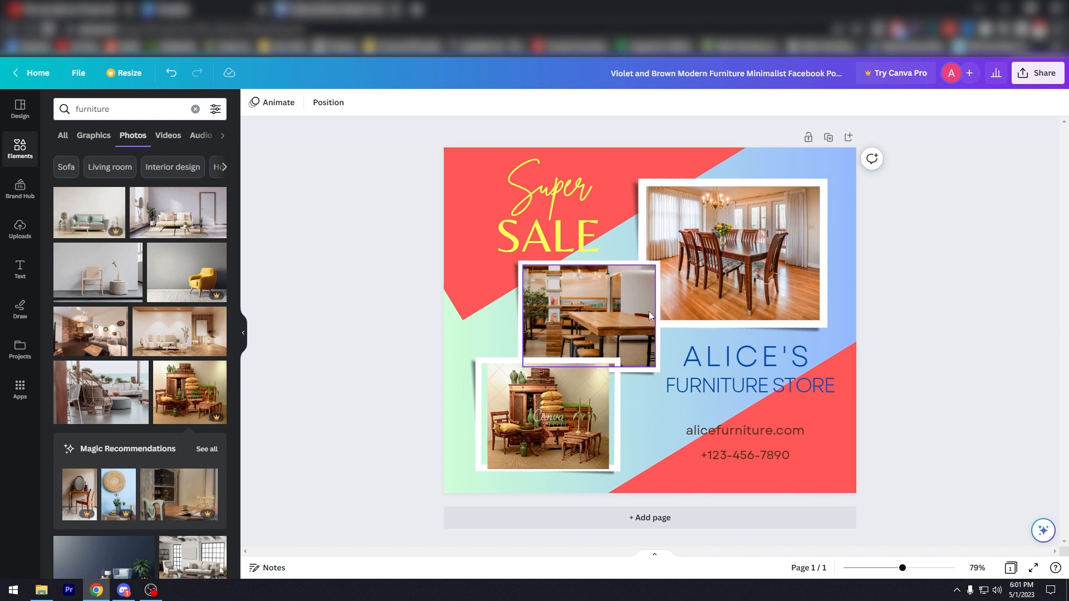
pyautogui.click(609, 299)
pyautogui.click(540, 423)
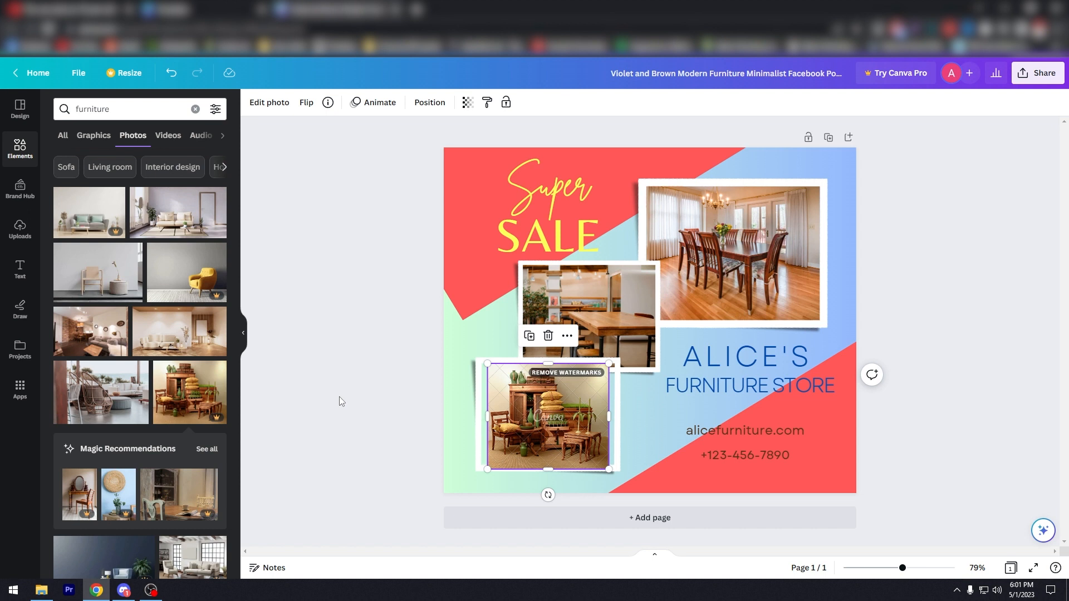
# Recolor the website address white using the default solid colors
pyautogui.doubleClick(752, 432)
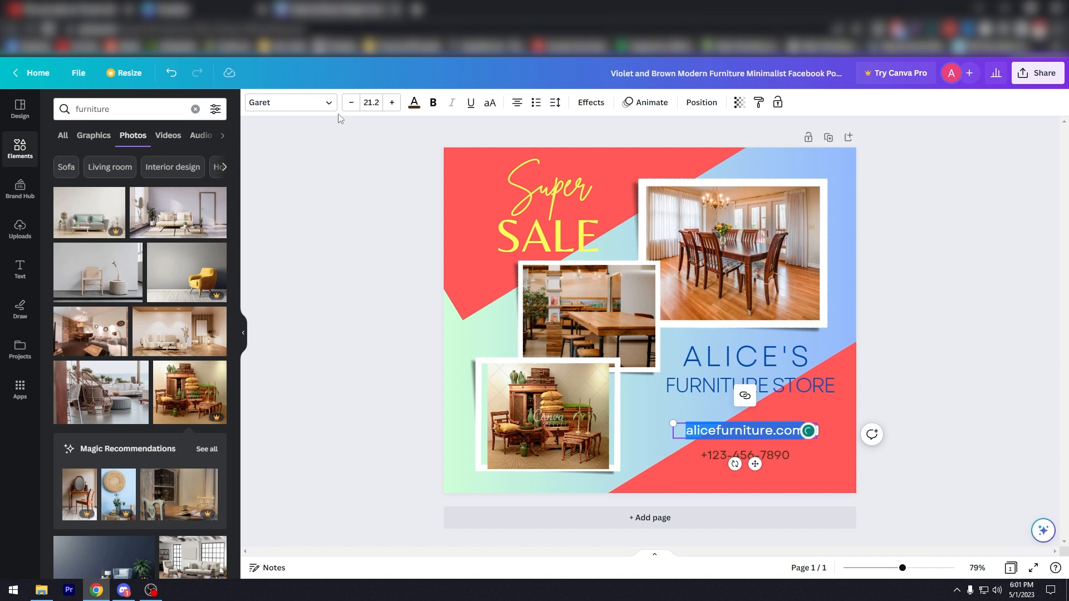
pyautogui.click(413, 107)
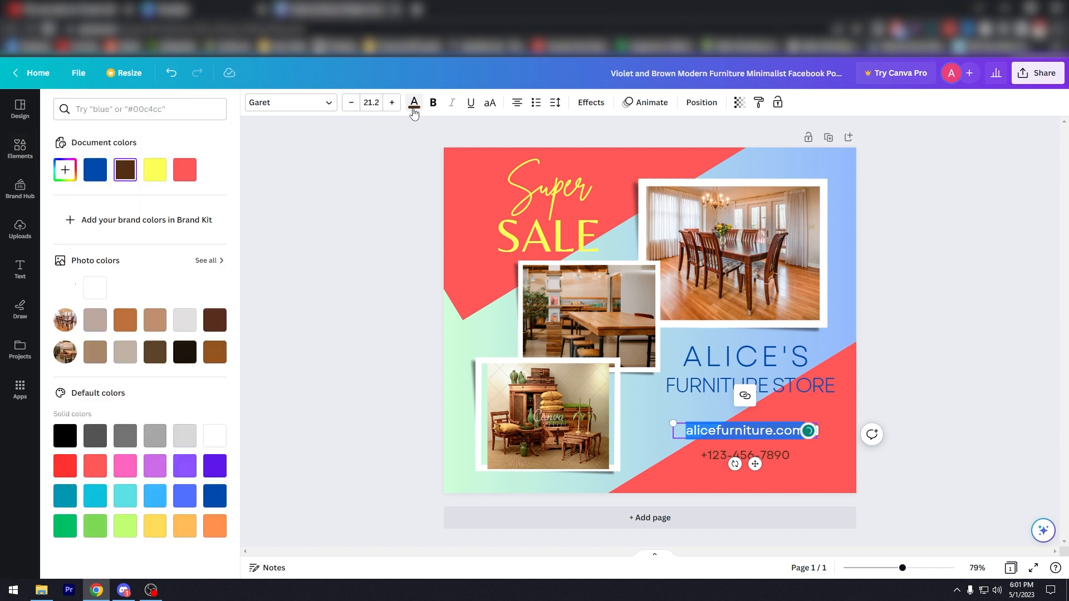
pyautogui.click(204, 433)
pyautogui.click(706, 430)
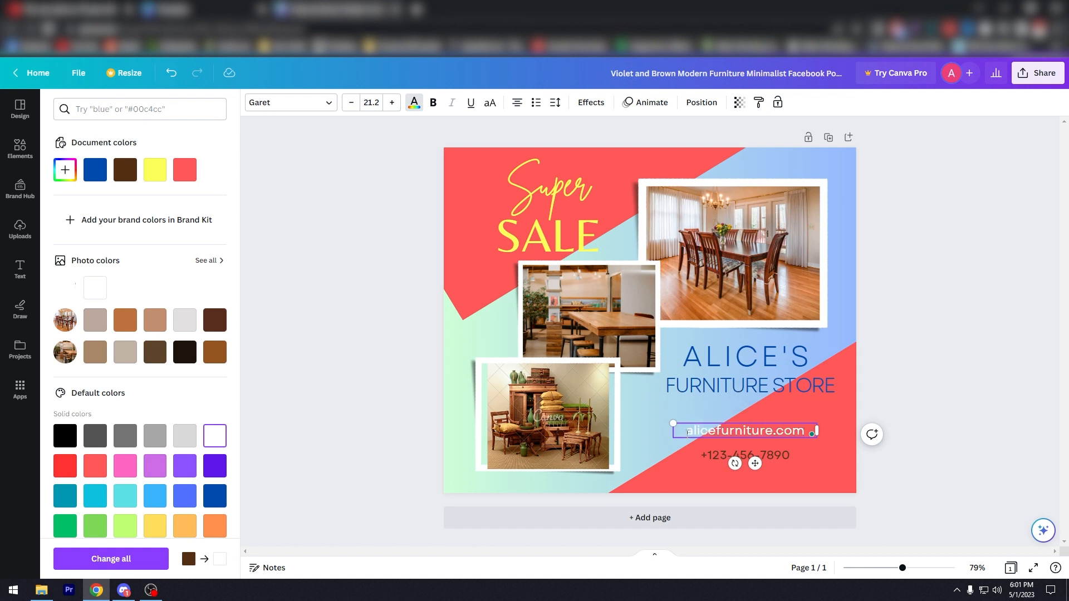
# Try the Neon text effect and the Hollow text effect on the website address
pyautogui.hotkey('ctrl', 'a')
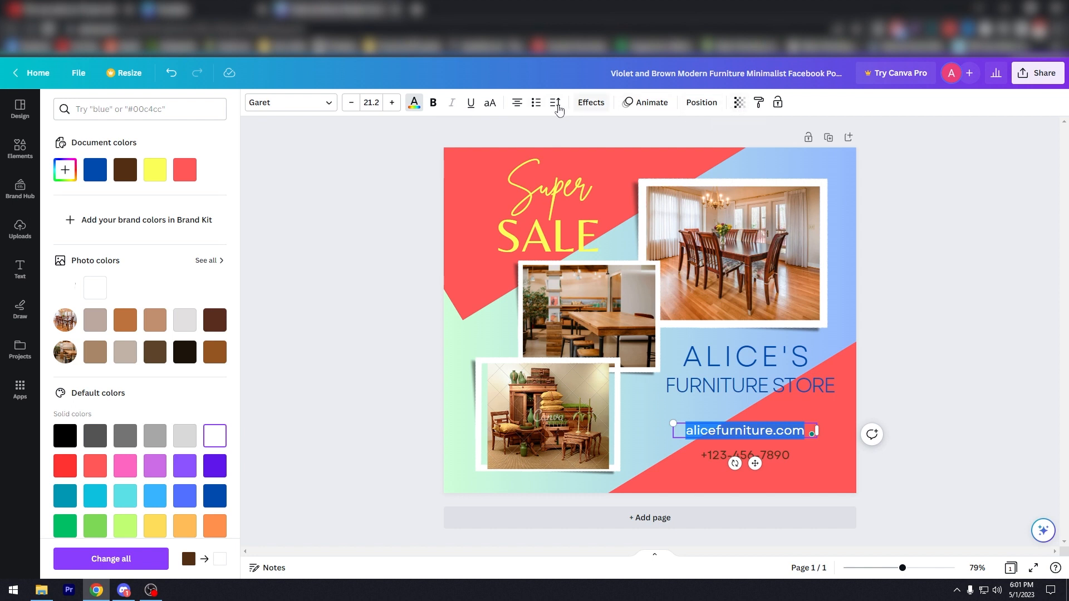
pyautogui.click(591, 102)
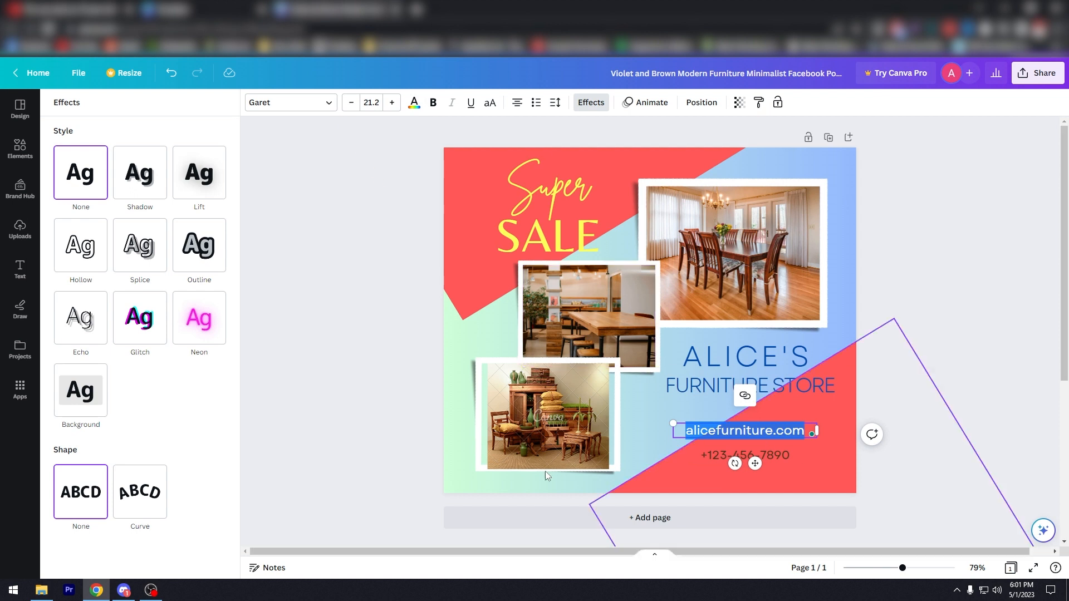
pyautogui.click(198, 318)
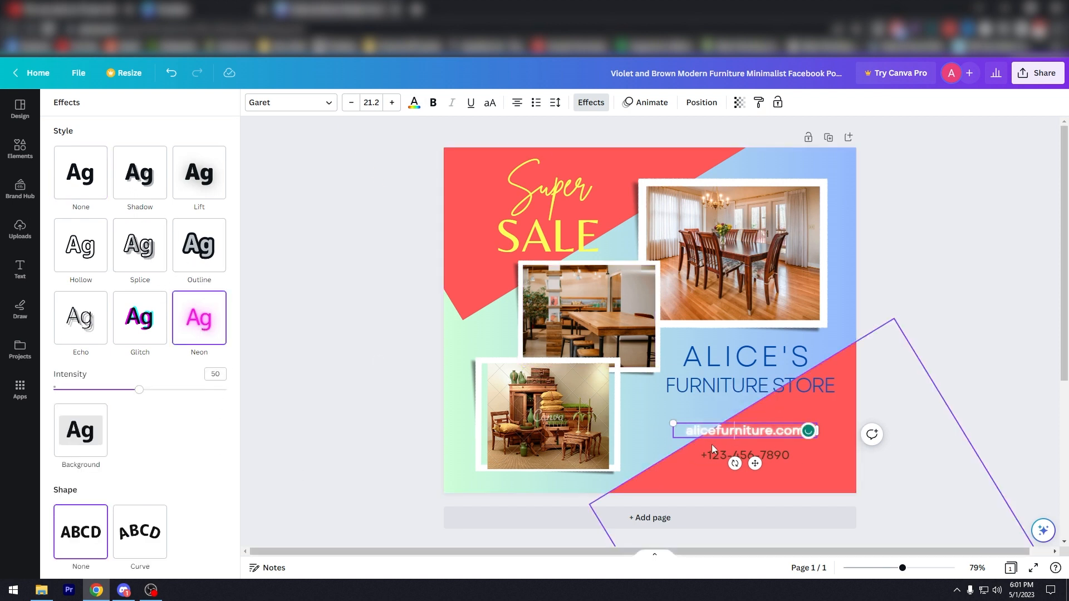
pyautogui.doubleClick(714, 430)
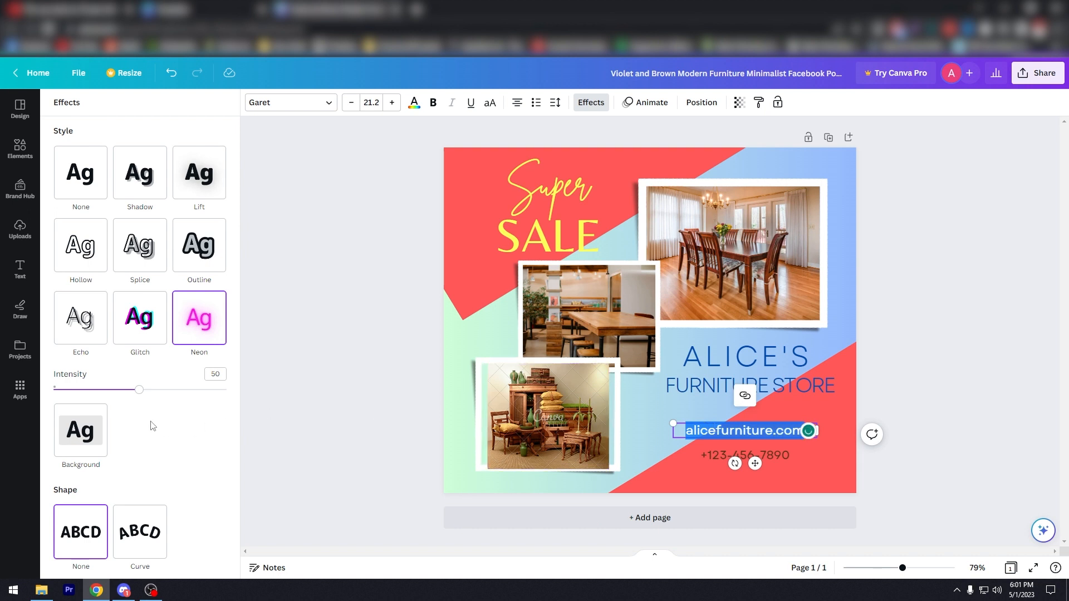
pyautogui.click(81, 245)
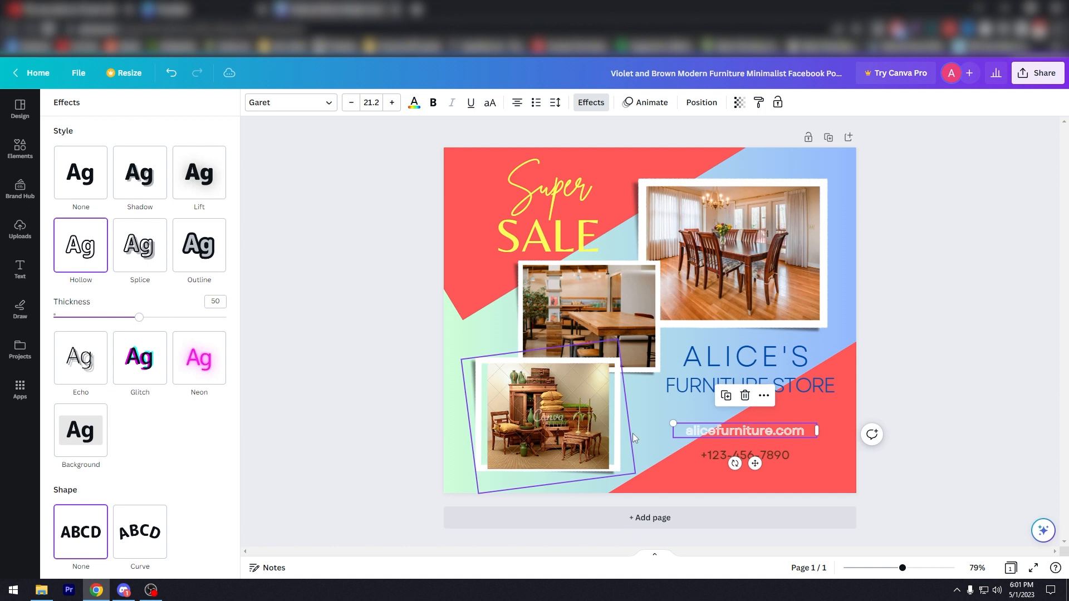
# Try light lime green from the default solid colors on the website address
pyautogui.doubleClick(716, 429)
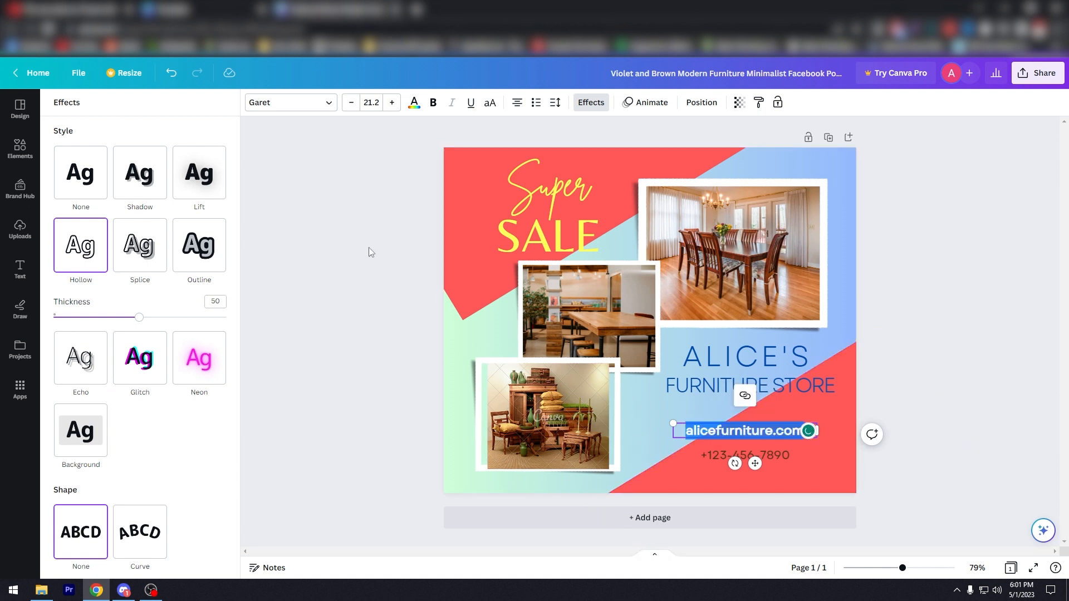
pyautogui.click(414, 103)
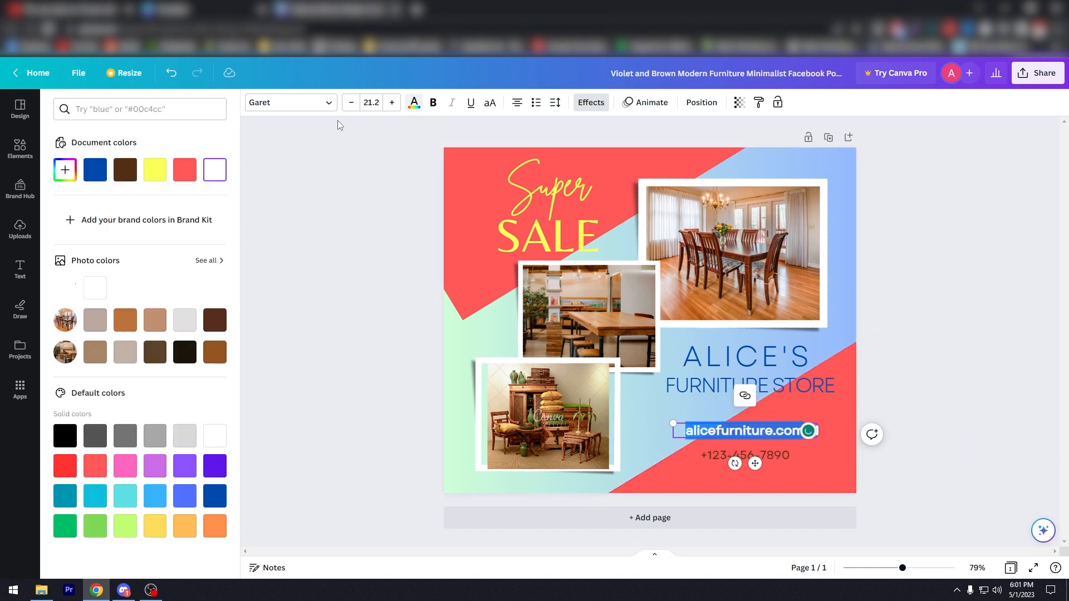
pyautogui.scroll(-1, 189, 371)
pyautogui.click(125, 522)
pyautogui.click(708, 435)
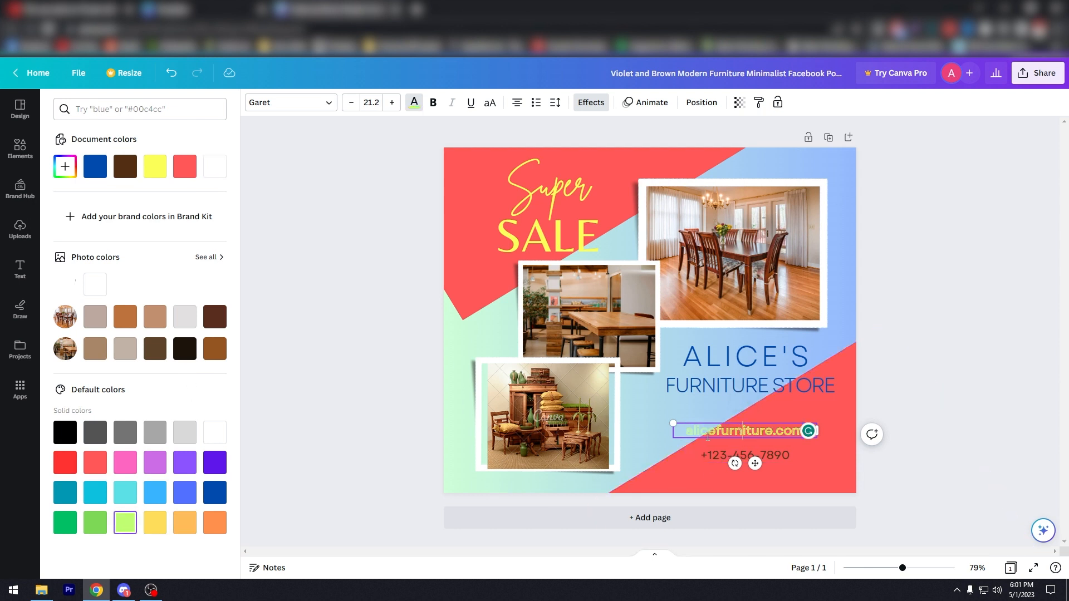
# Try light gray and then turquoise from the default solid colors on the website address
pyautogui.doubleClick(714, 435)
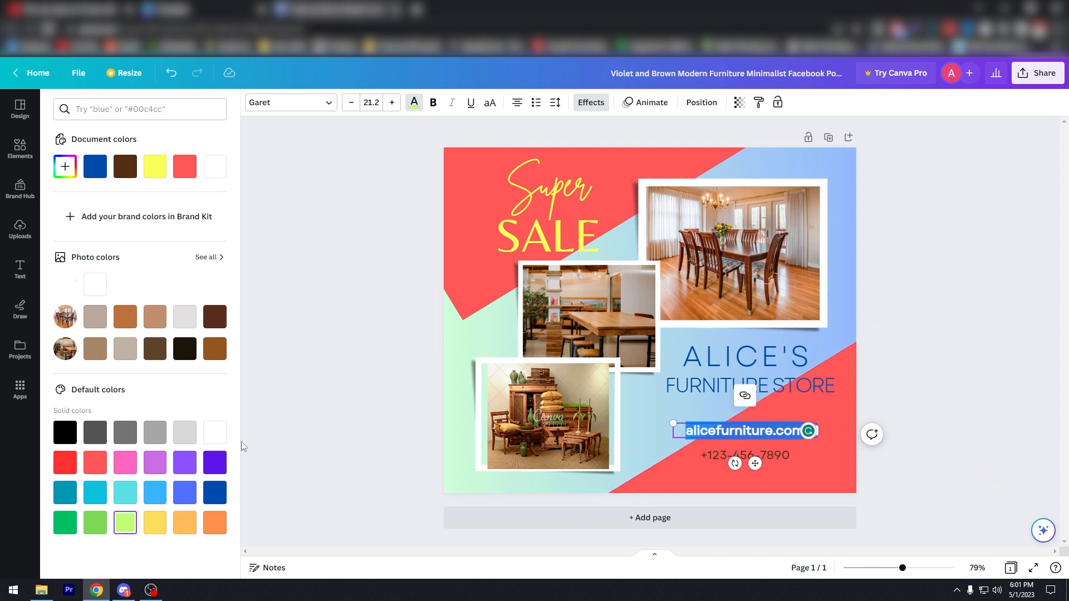
pyautogui.click(187, 438)
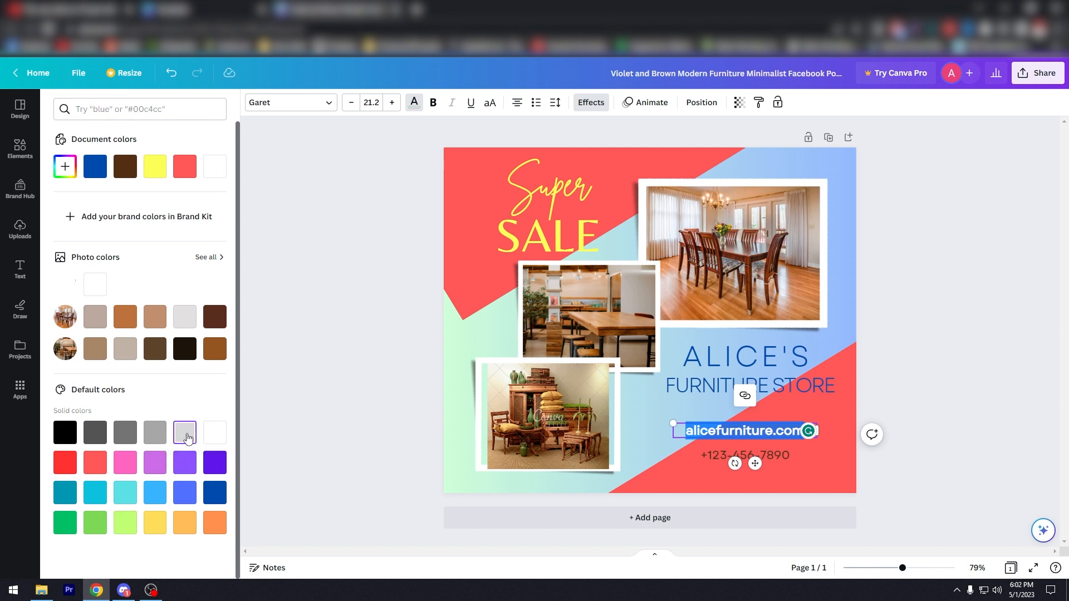
pyautogui.click(705, 431)
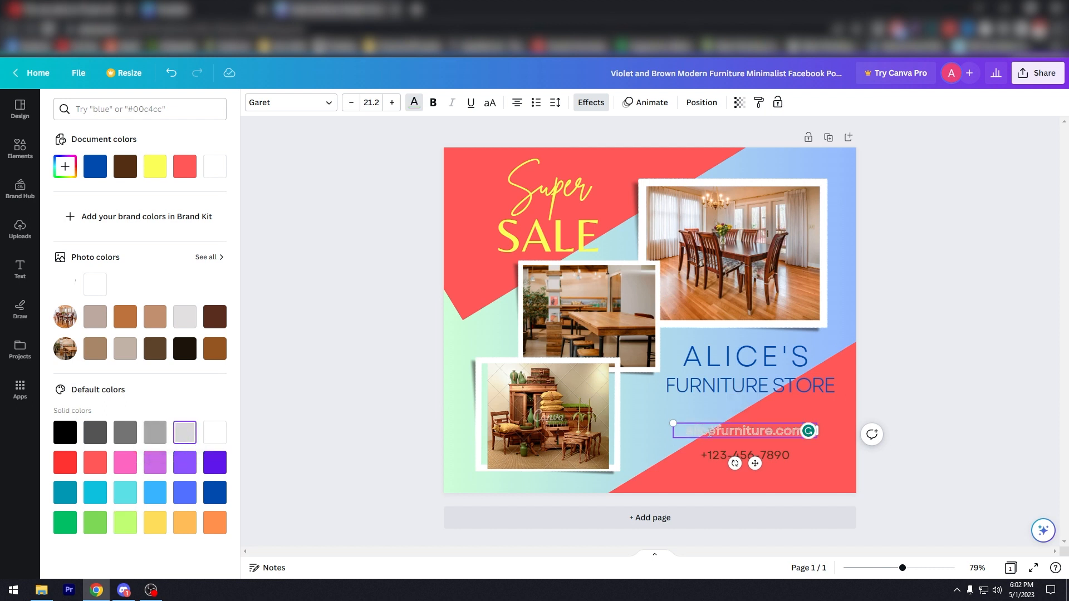
pyautogui.doubleClick(703, 434)
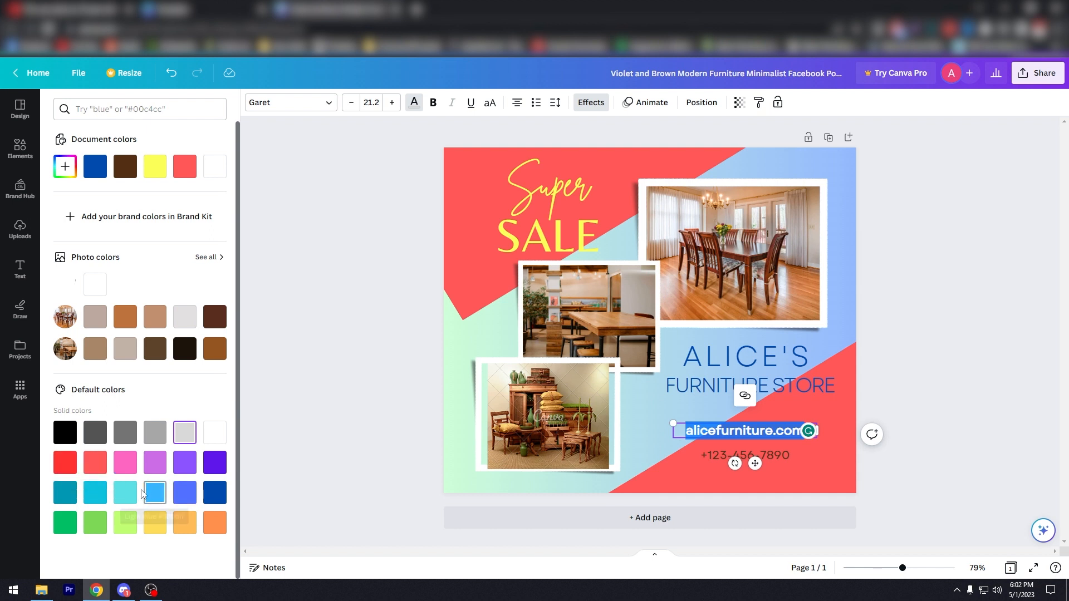
pyautogui.click(96, 493)
pyautogui.click(722, 434)
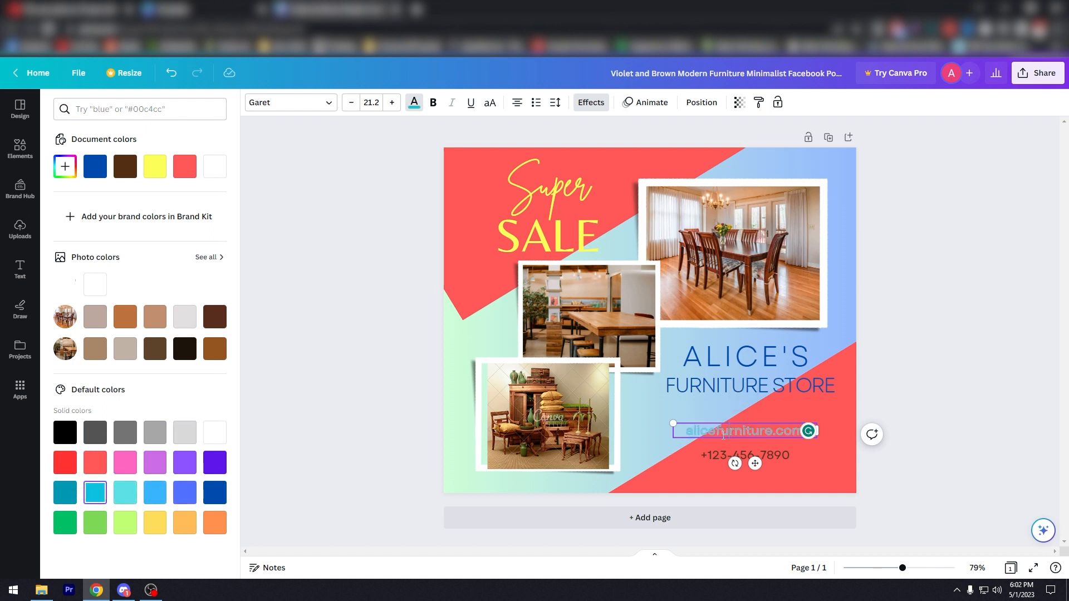
# Apply the Shadow text effect to the website address and increase the shadow's offset slightly
pyautogui.doubleClick(721, 434)
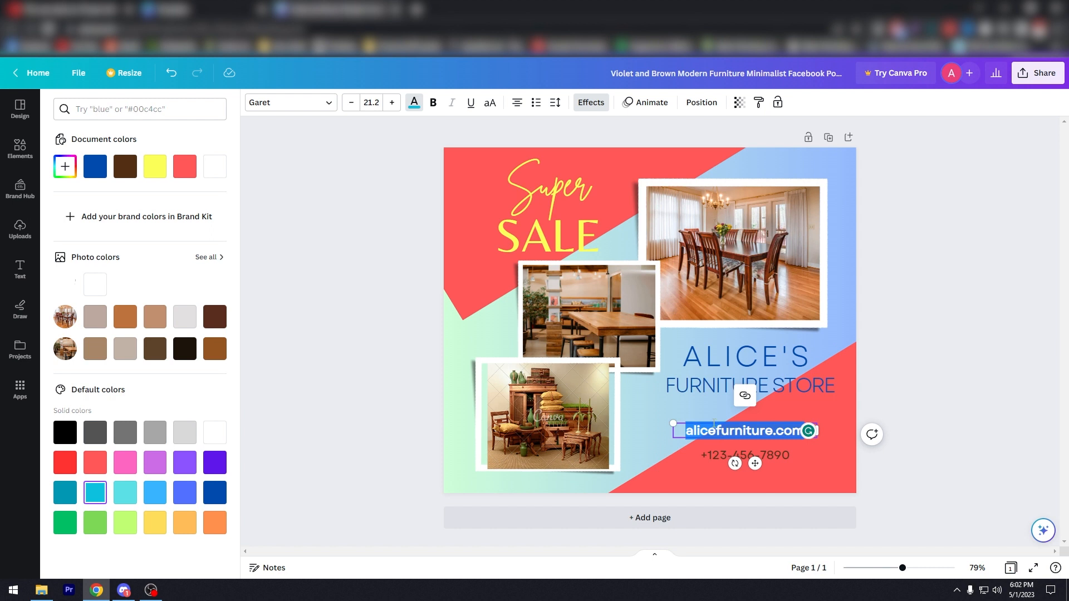
pyautogui.click(582, 104)
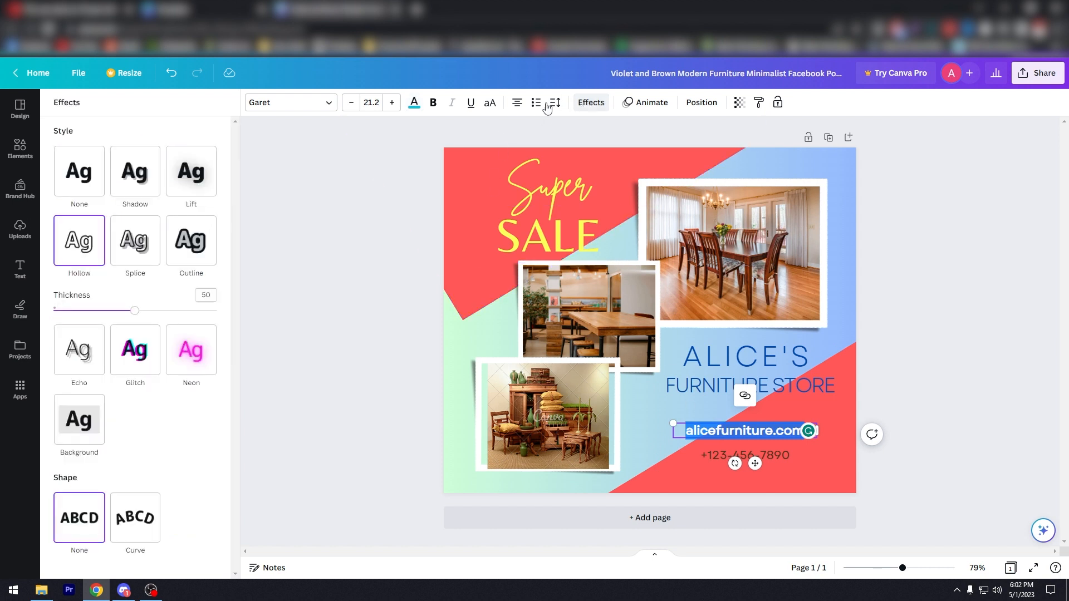
pyautogui.click(159, 183)
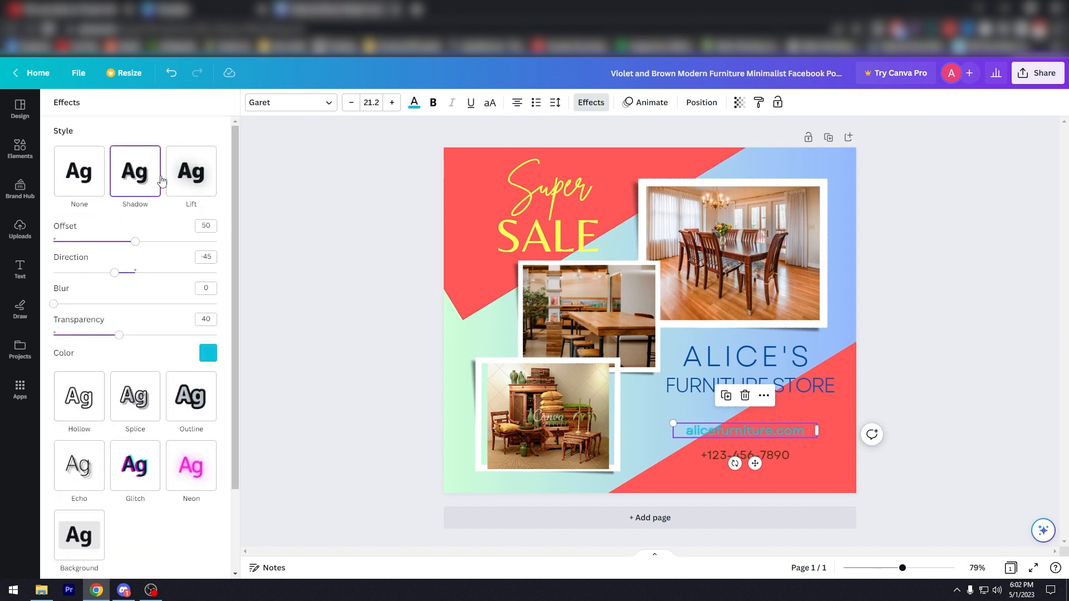
pyautogui.moveTo(677, 431); pyautogui.dragTo(815, 430)
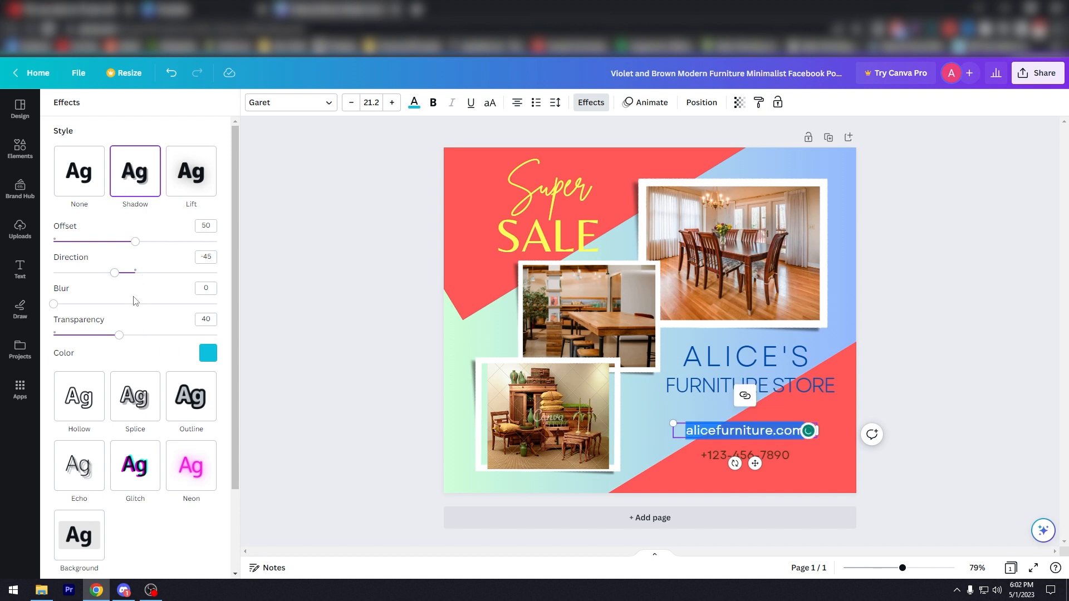
pyautogui.moveTo(138, 244); pyautogui.dragTo(149, 243)
# Recolor the website address and the phone number below it with white from the photo colors
pyautogui.click(413, 102)
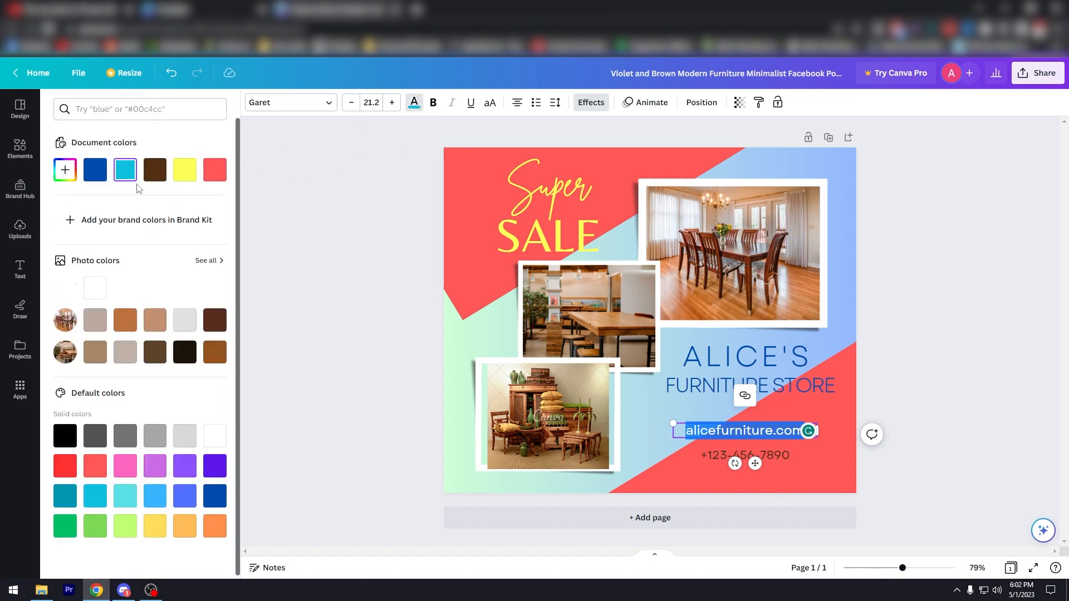
pyautogui.click(95, 288)
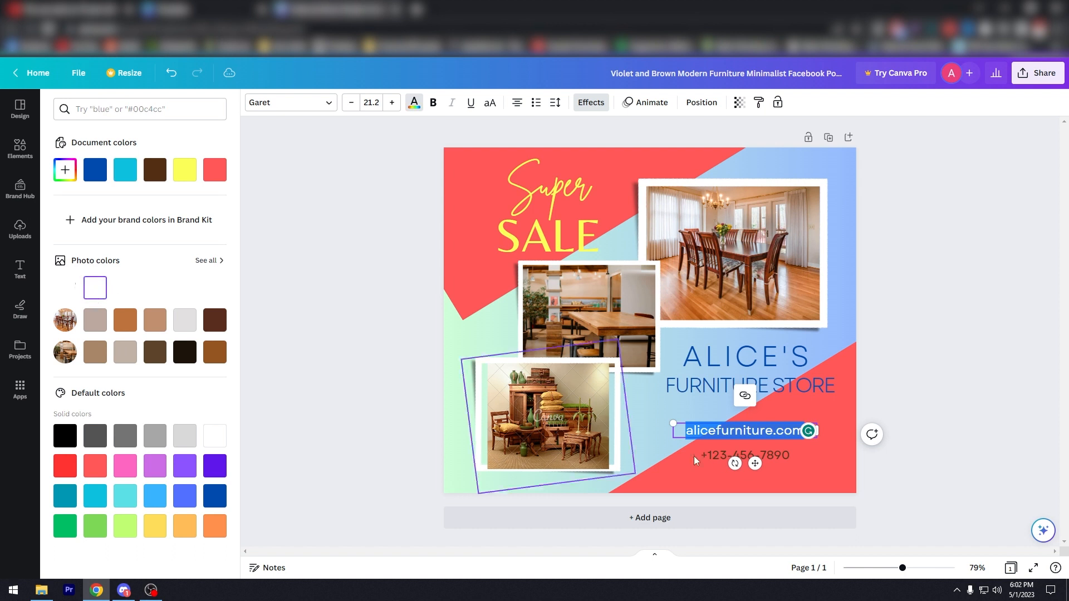
pyautogui.click(718, 454)
pyautogui.click(717, 455)
pyautogui.click(109, 295)
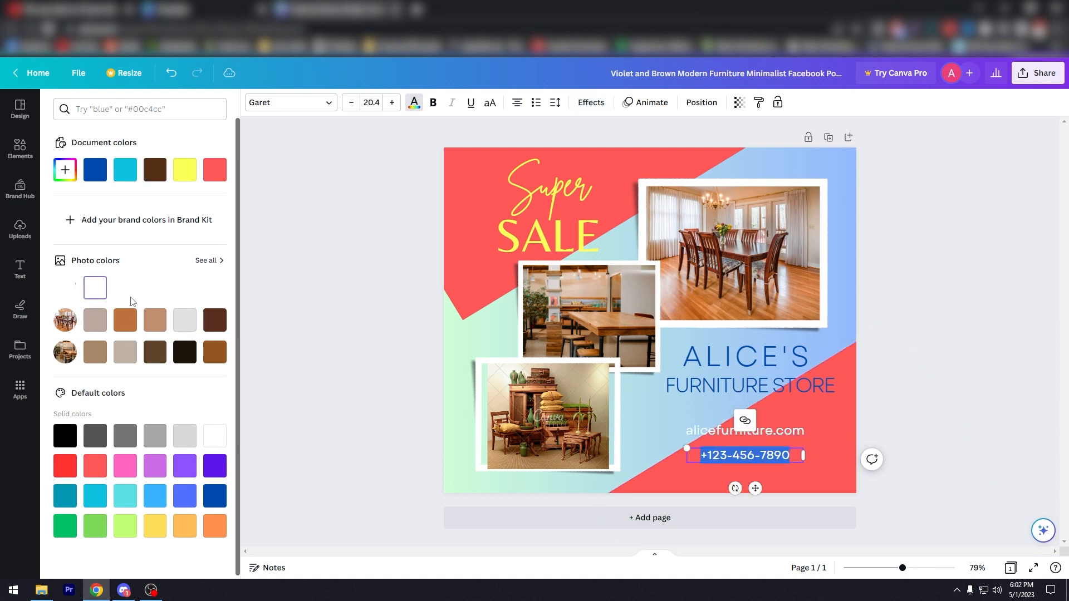
pyautogui.click(708, 466)
pyautogui.click(351, 382)
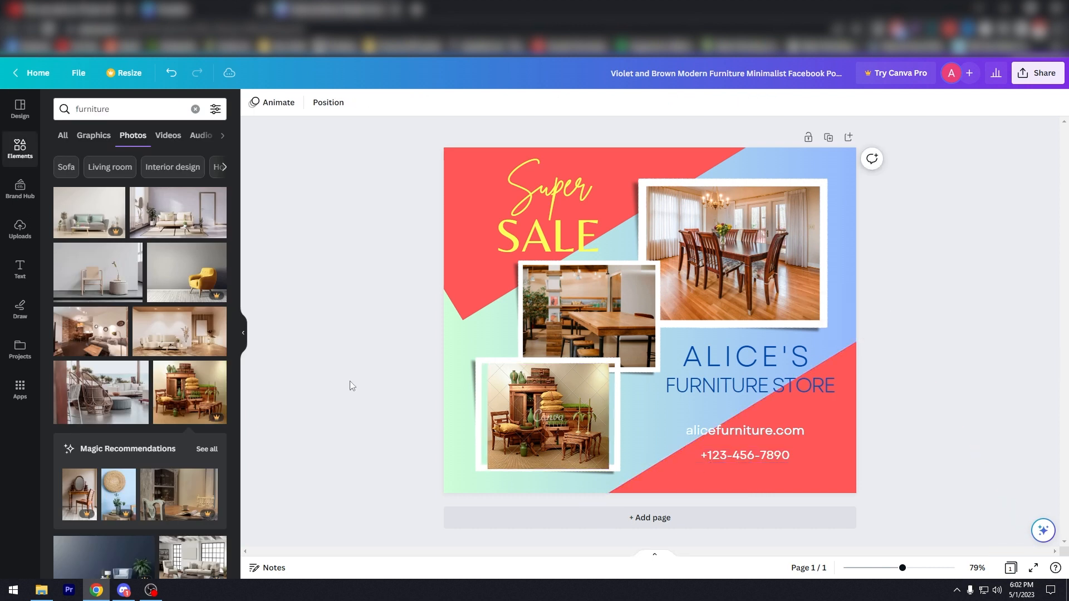